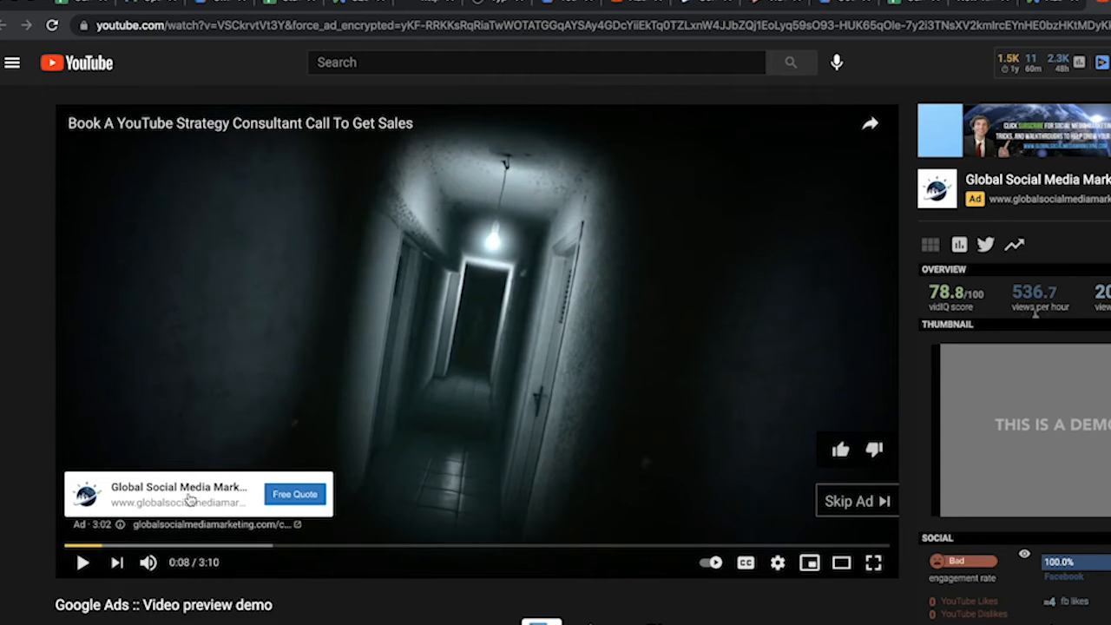
- Open the landing page linked from the Global Social Media Marketing video ad and look over its contact form
click(232, 494)
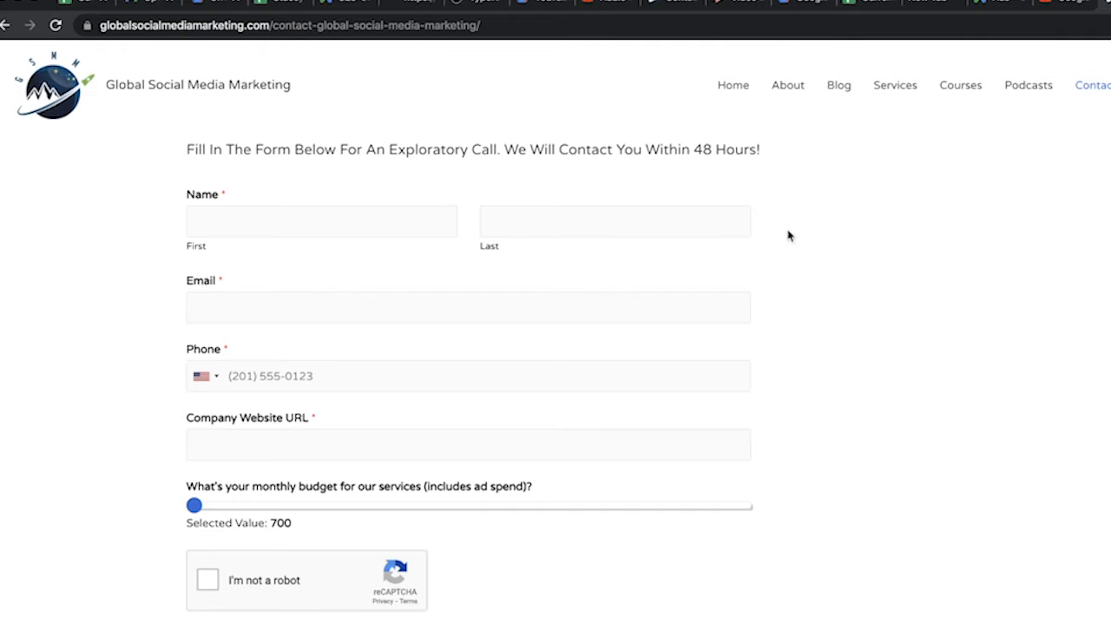
scroll(775, 362, down, 3)
scroll(751, 434, up, 3)
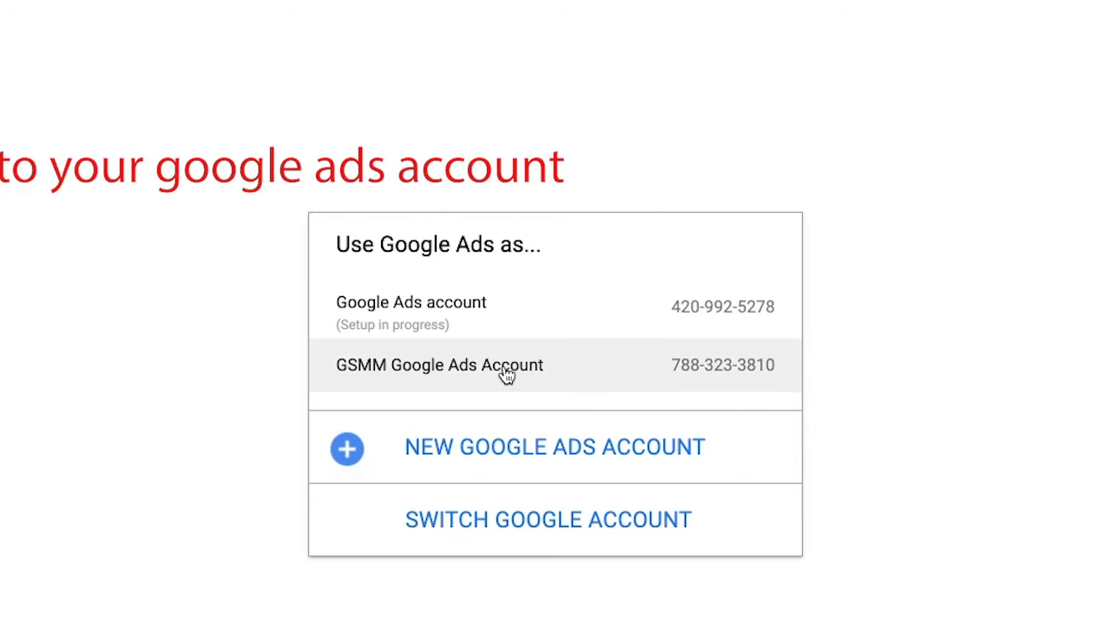
- Enter the GSMM Google Ads account and start a new campaign from its campaign list
click(410, 374)
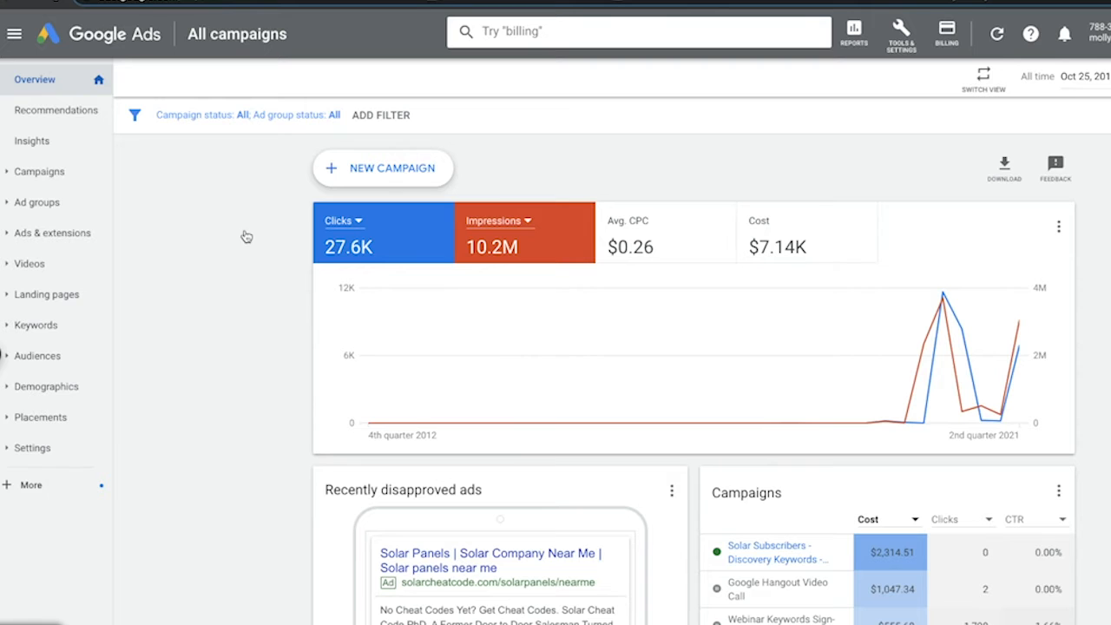
click(18, 178)
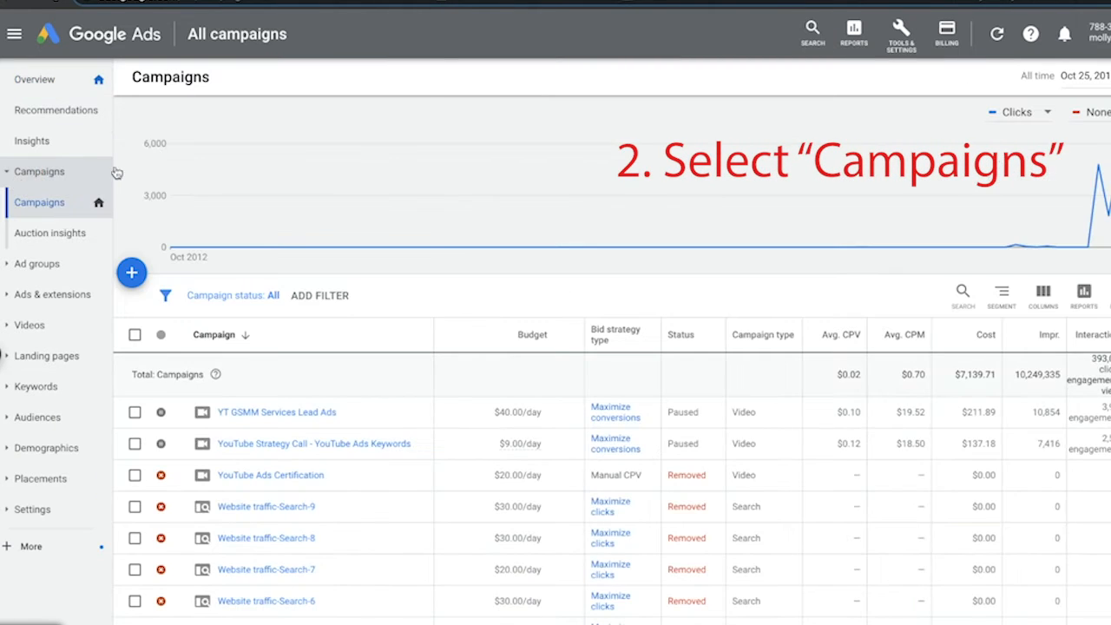
click(128, 274)
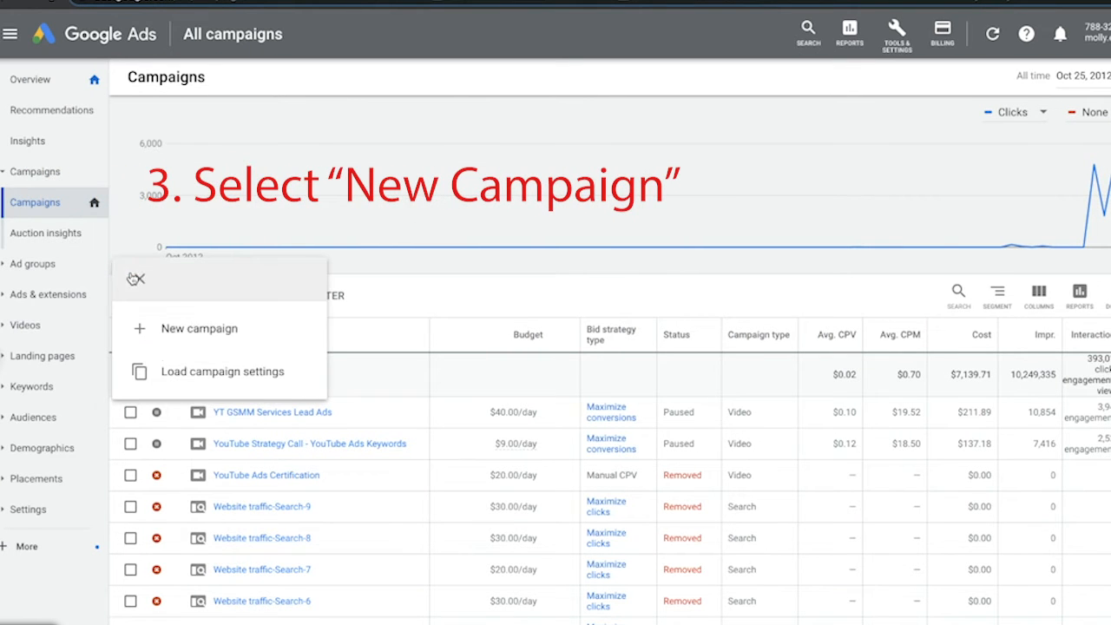
click(199, 335)
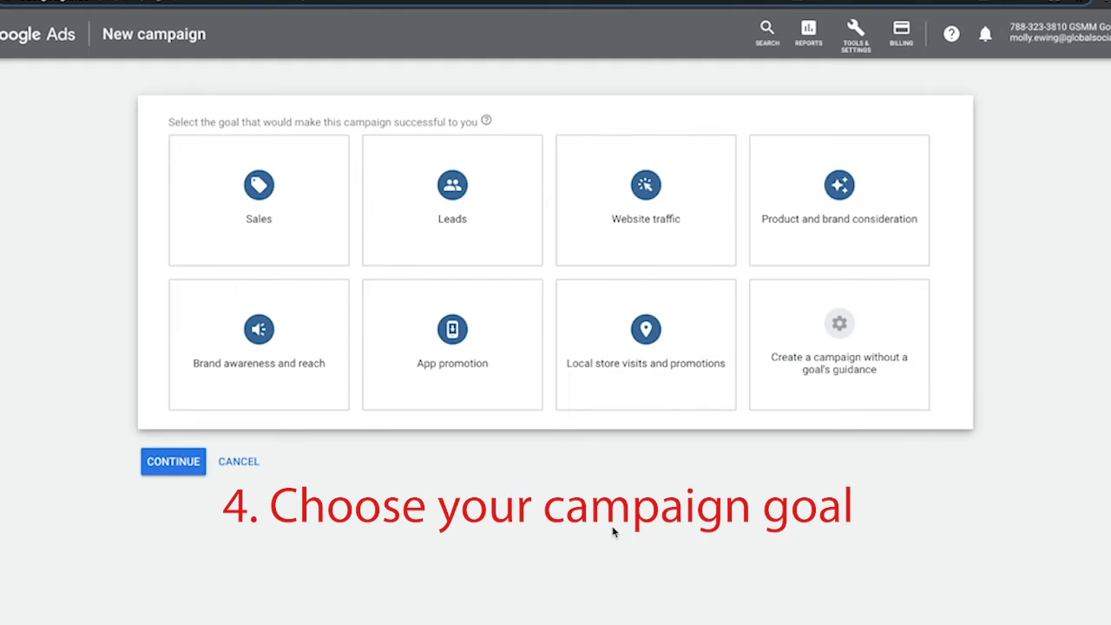
- Choose Leads as the campaign goal and Video as the campaign type, and continue to the campaign settings
click(465, 221)
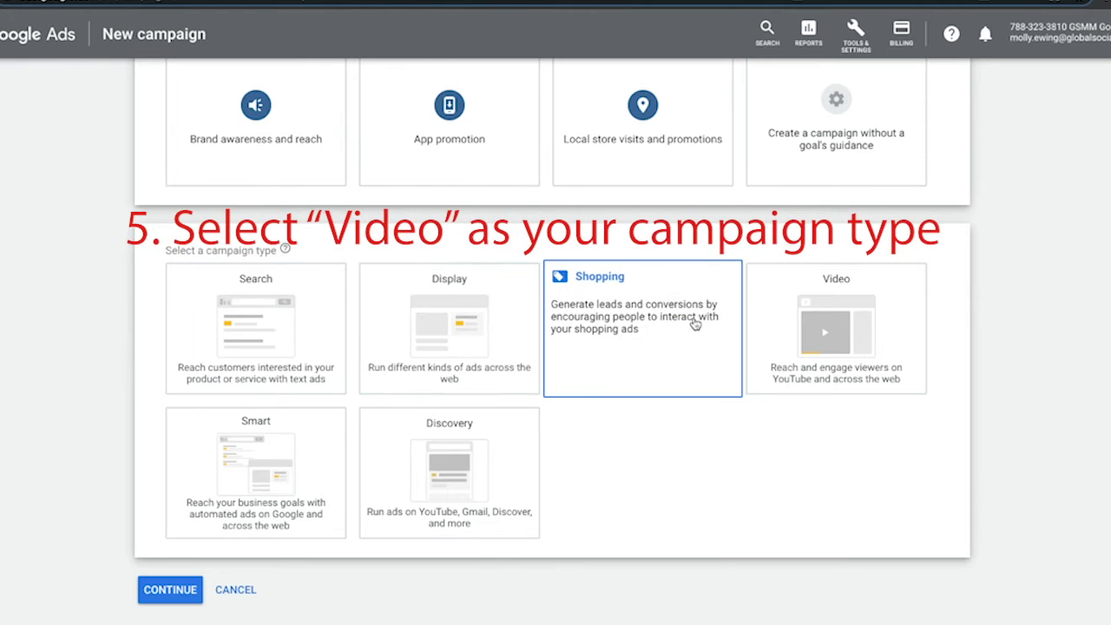
click(873, 331)
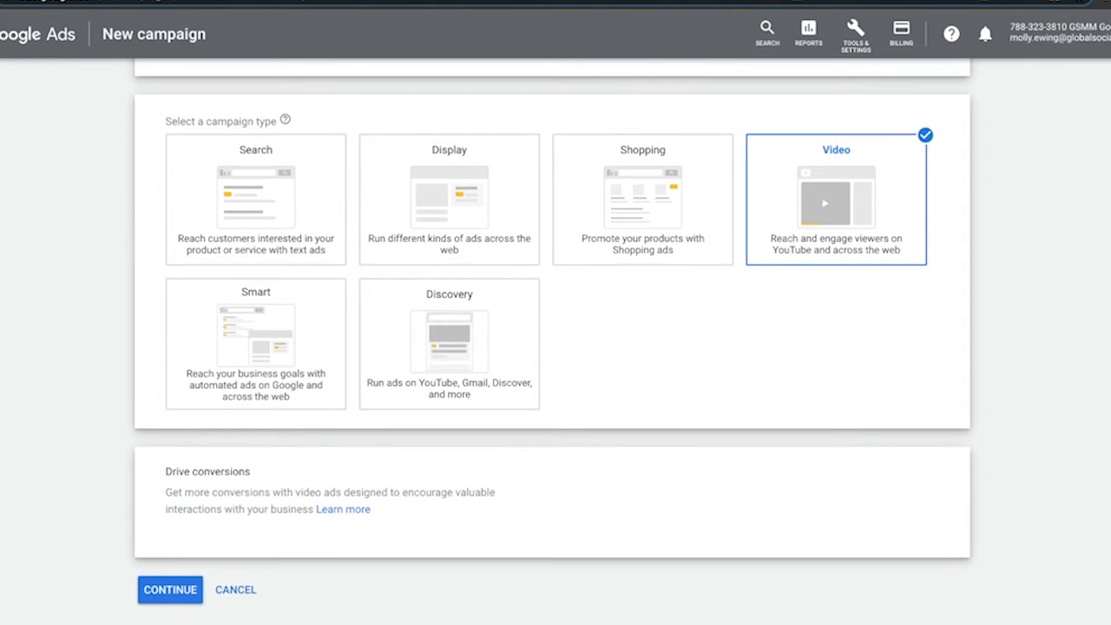
click(168, 593)
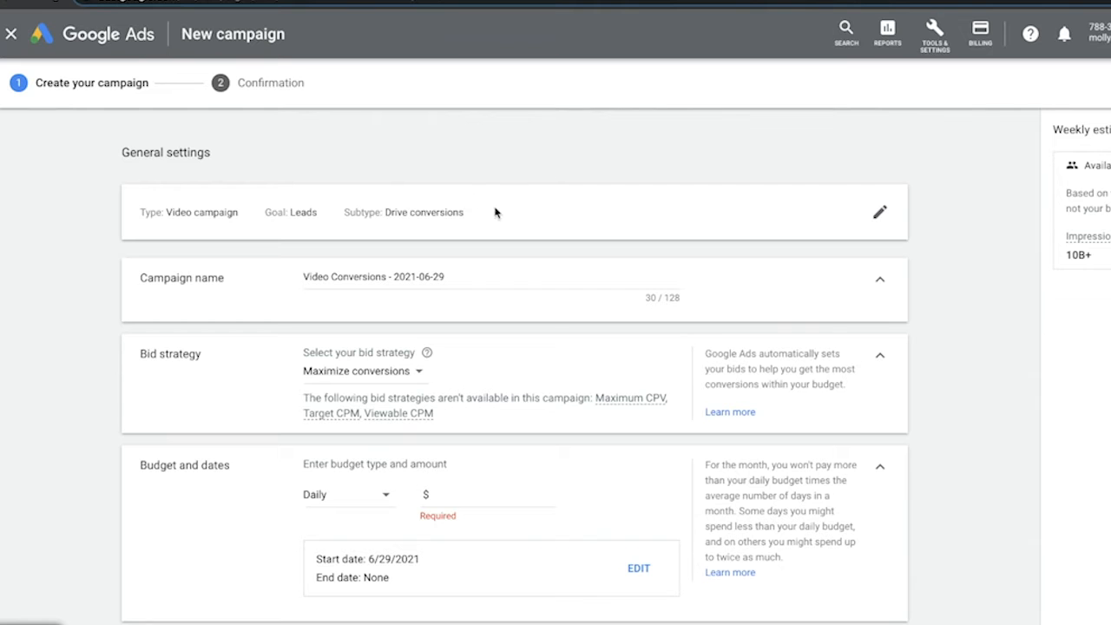
- Rename the campaign as "Google Ads Solar Video Ad Example"
scroll(497, 224, down, 2)
scroll(496, 224, down, 1)
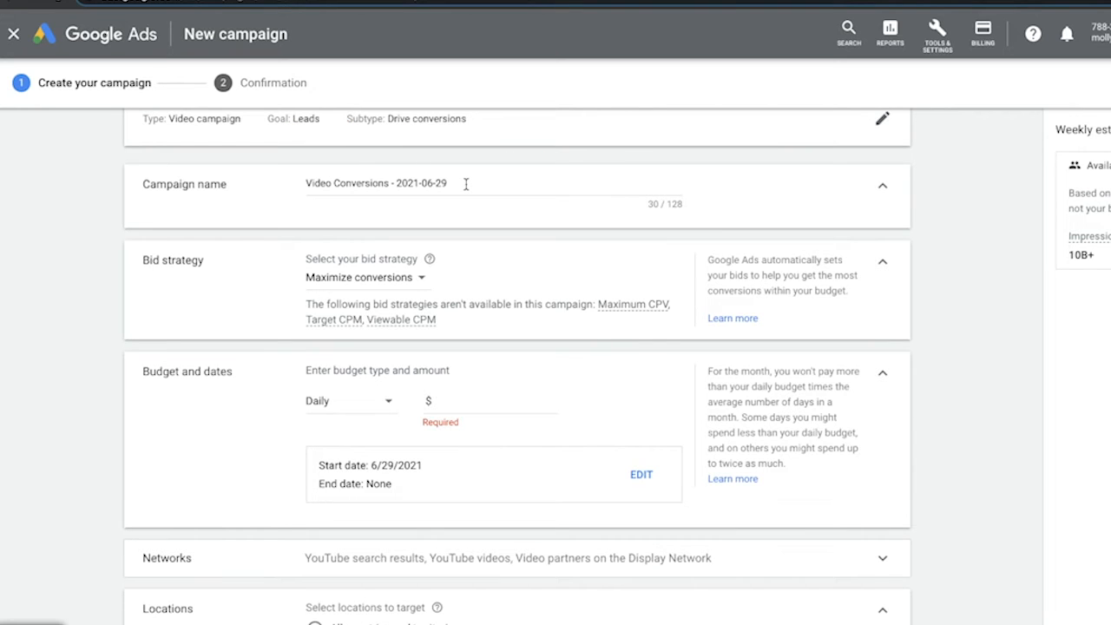
drag(466, 184, 275, 178)
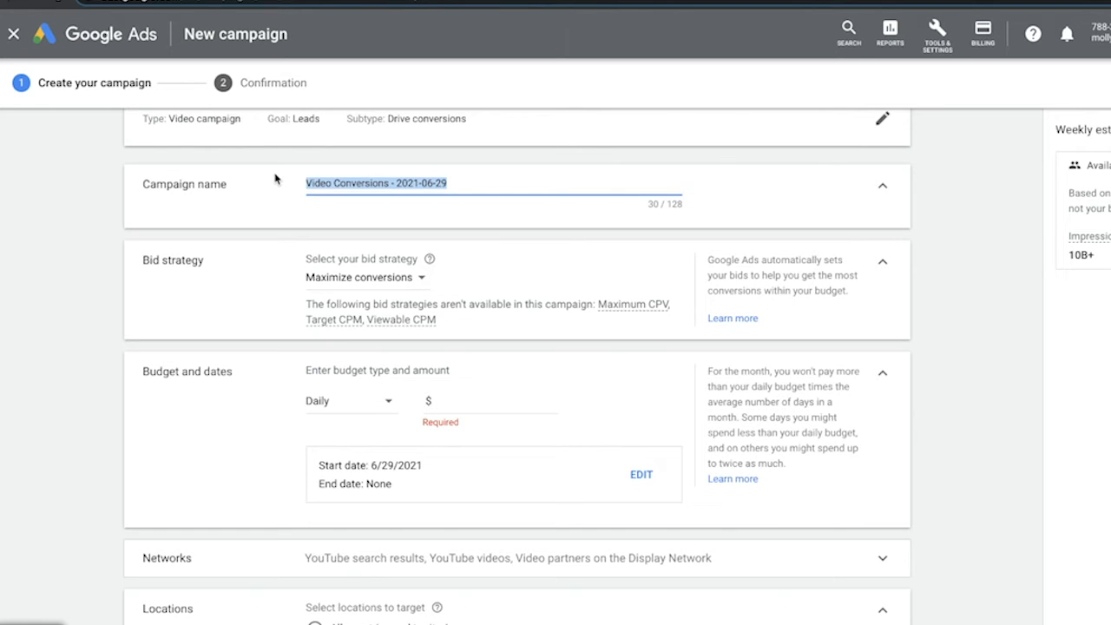
text(Google Ads Solar Video Ad Example)
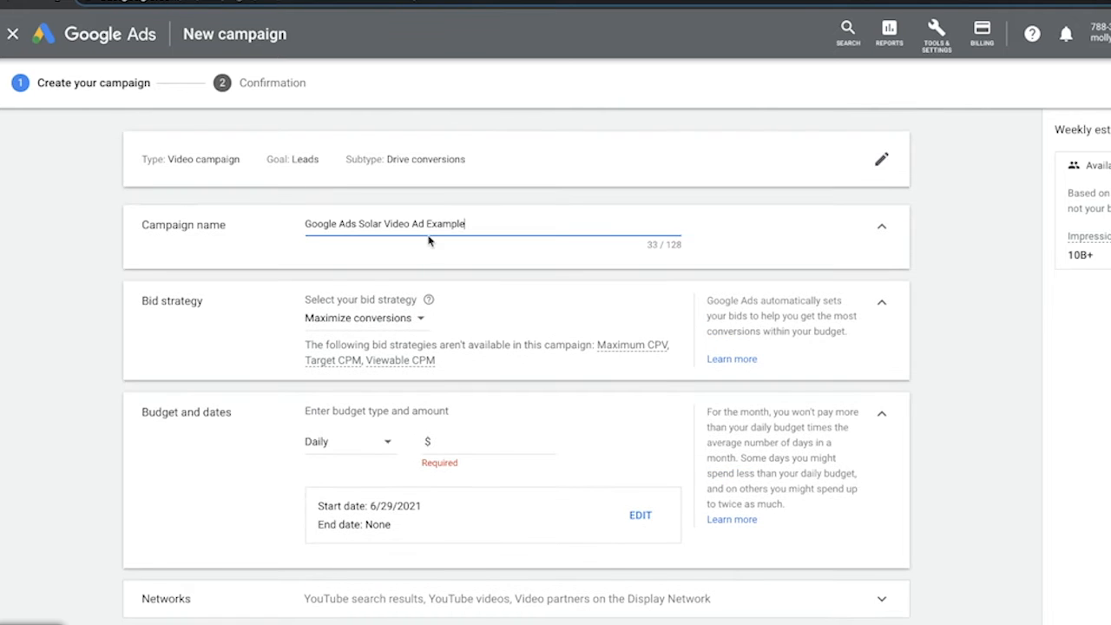
- Select Maximize conversions as the campaign's bid strategy
scroll(504, 262, down, 2)
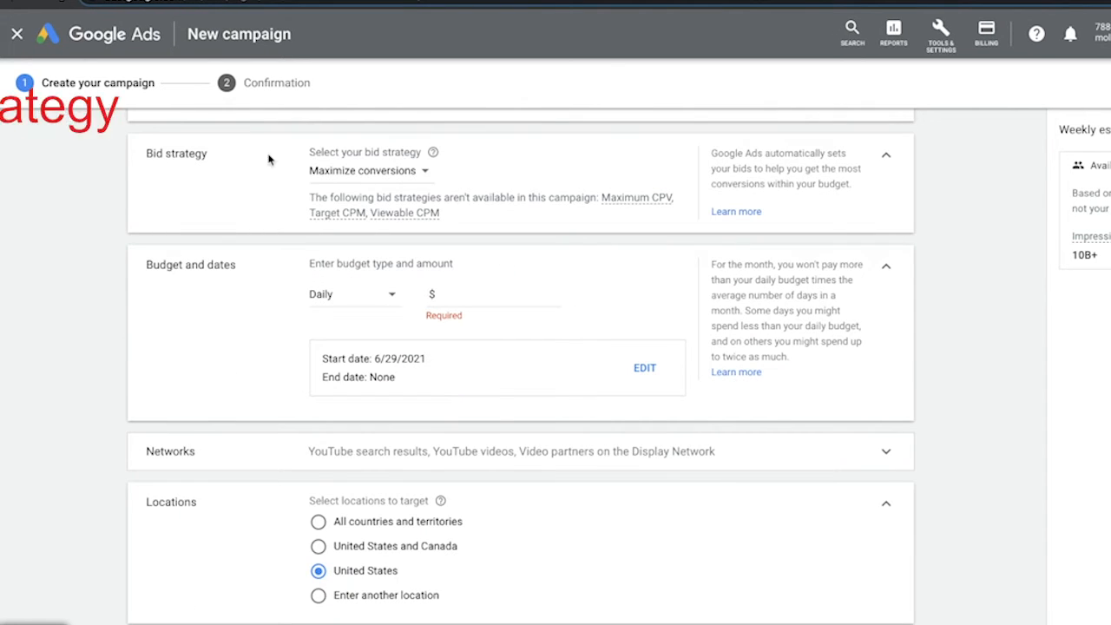
click(425, 172)
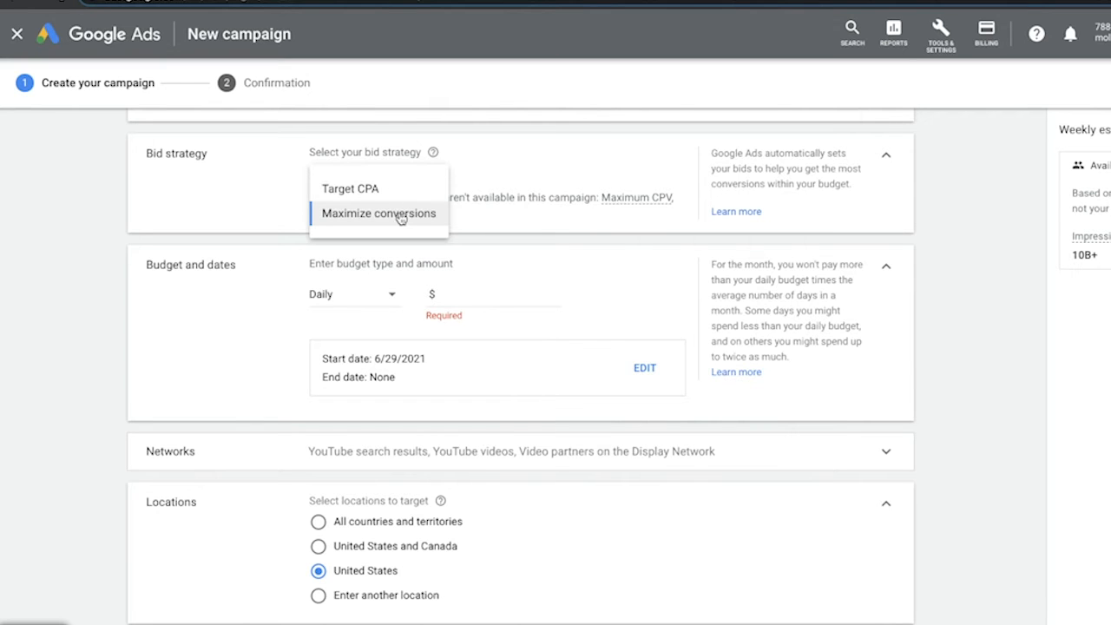
click(400, 216)
- Set the campaign's daily budget to $20.00
scroll(530, 228, down, 1)
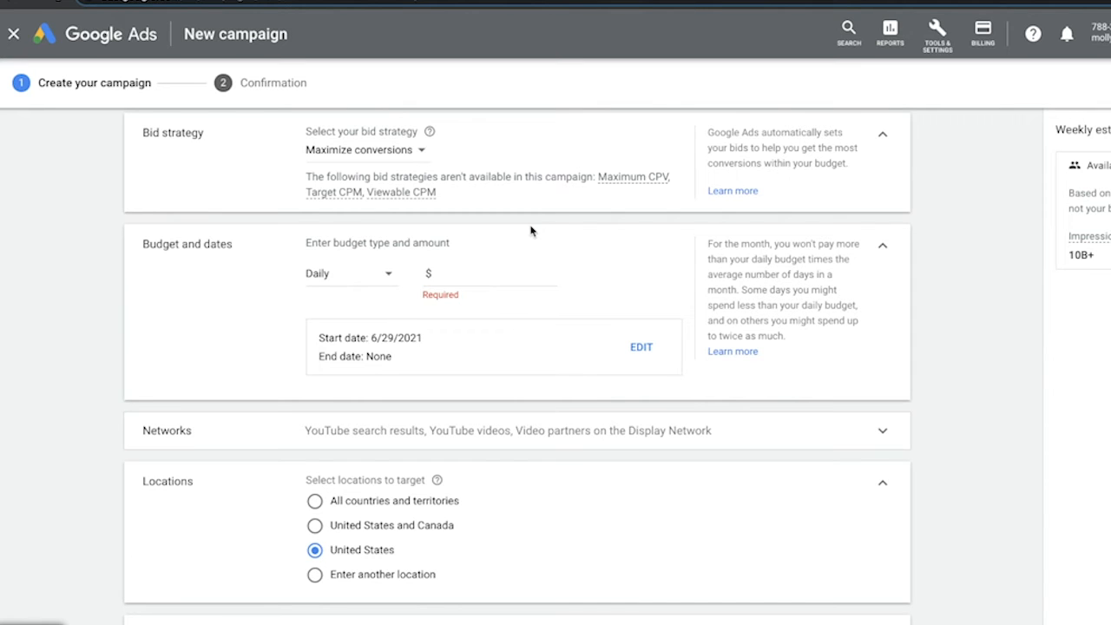
scroll(389, 276, down, 1)
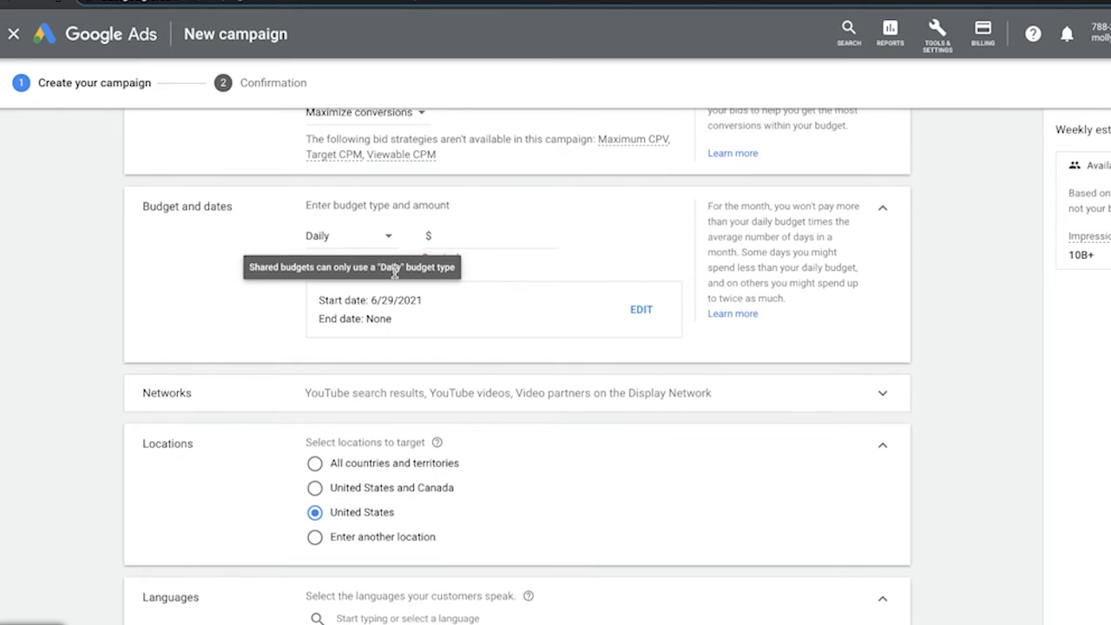
scroll(388, 261, down, 1)
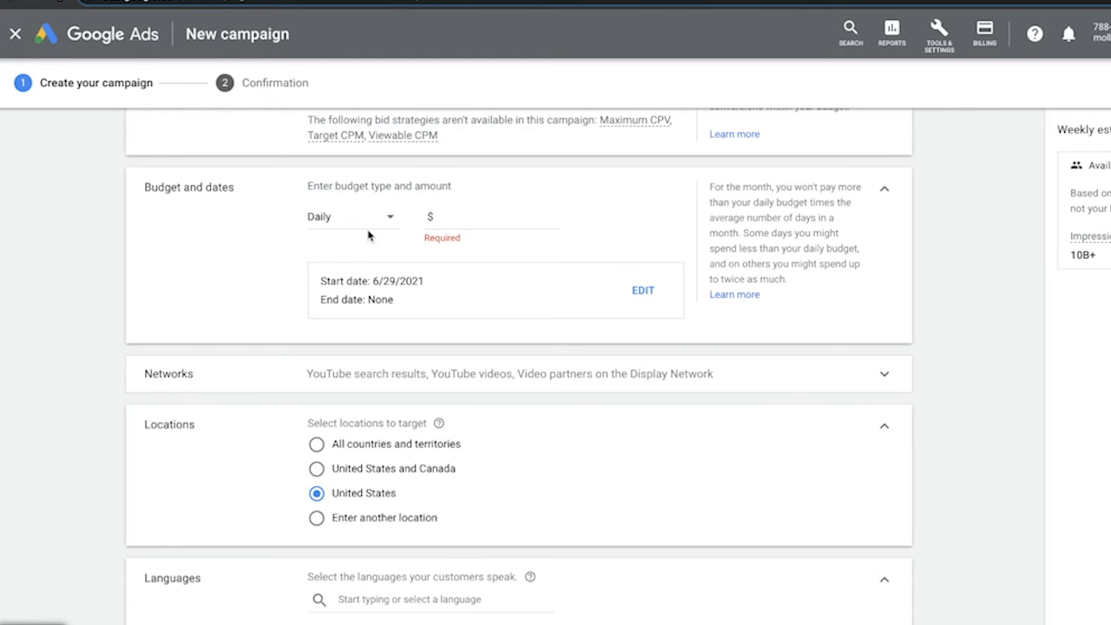
click(459, 222)
text(2.00)
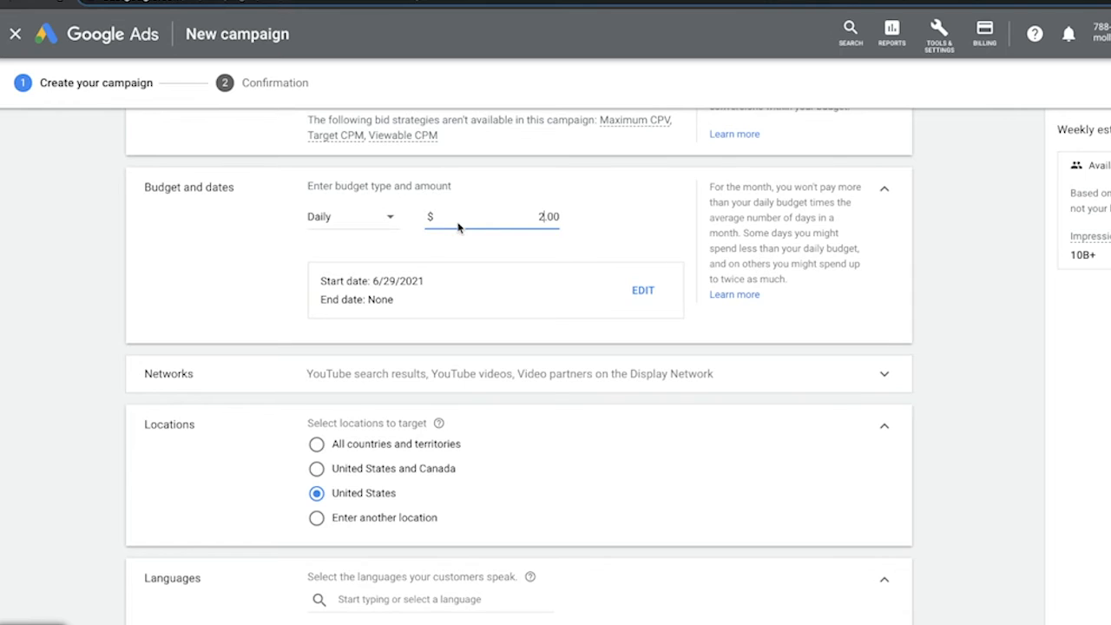
text(0)
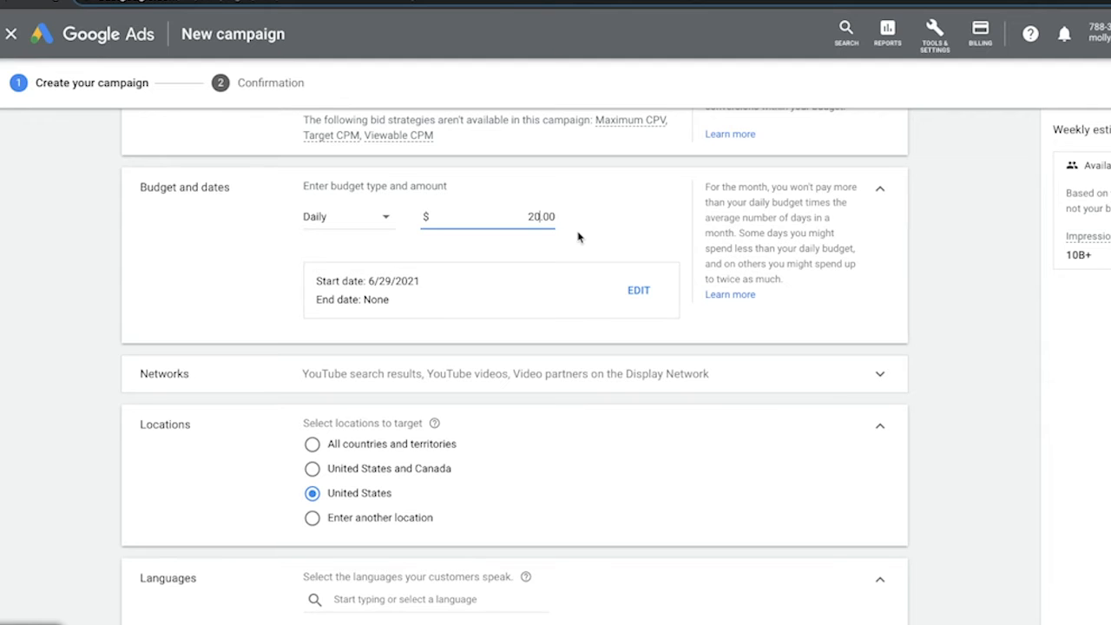
- Set the campaign's end date to Jul 29, 2021
scroll(647, 255, down, 1)
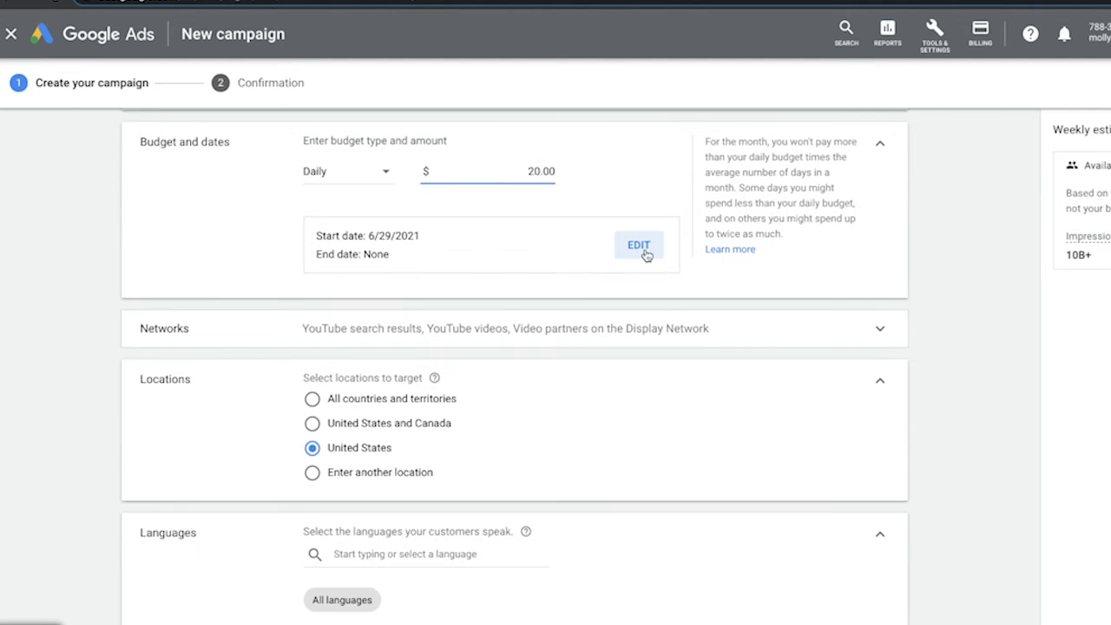
click(640, 246)
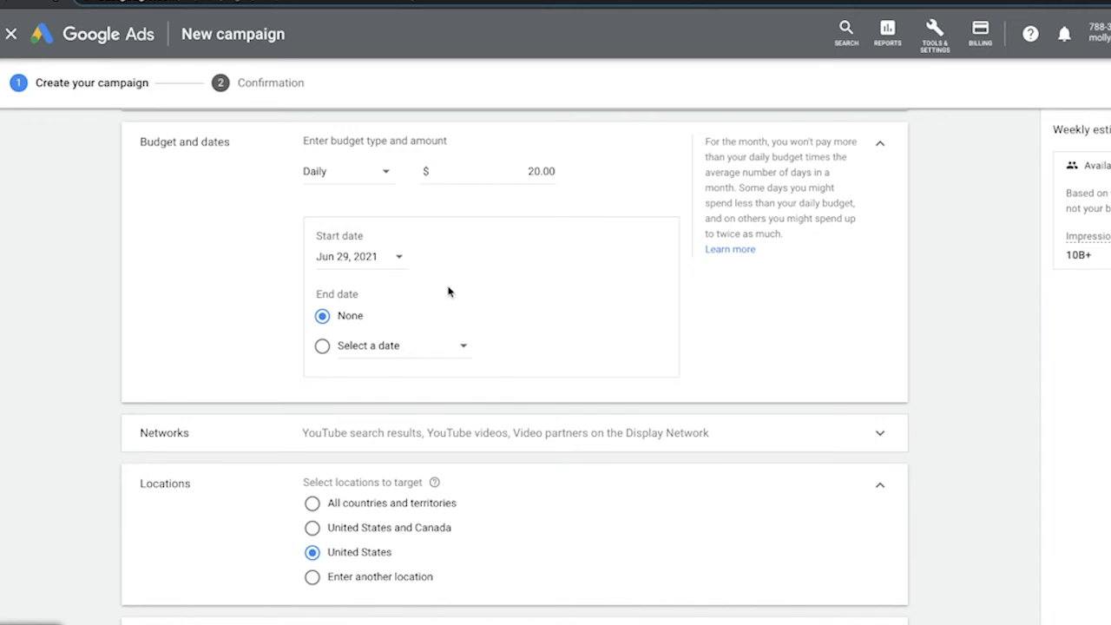
click(464, 347)
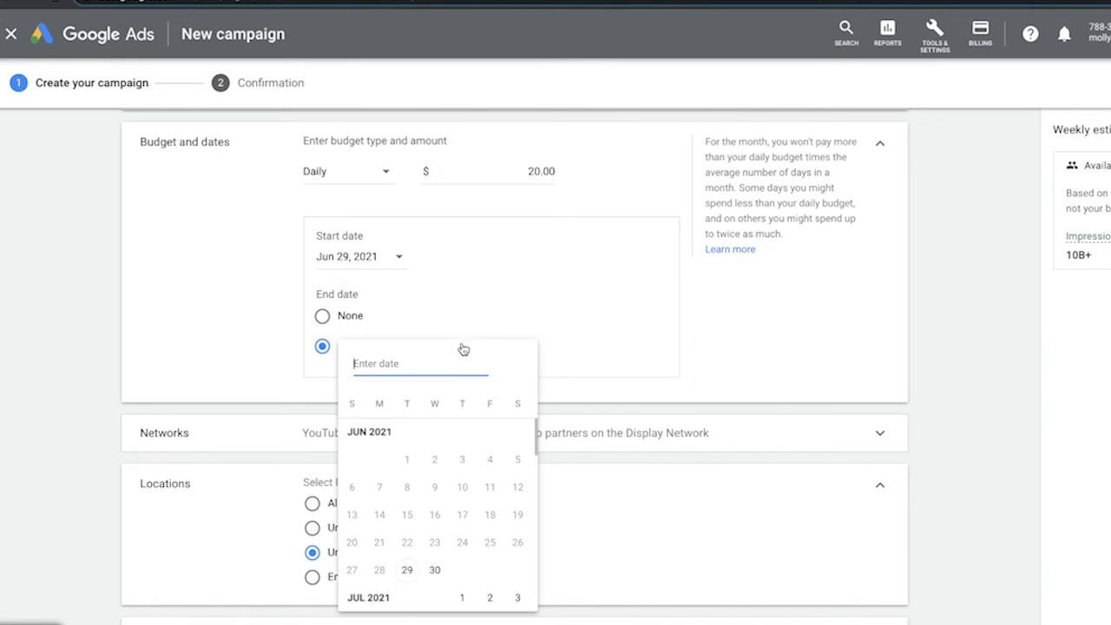
scroll(451, 495, down, 5)
click(462, 507)
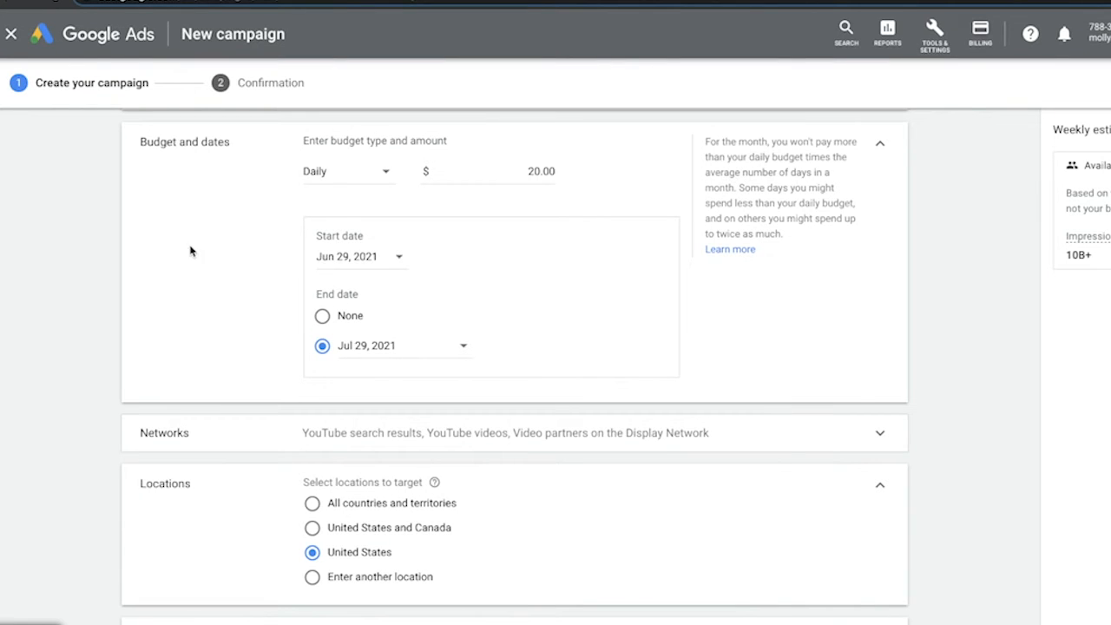
- Check the campaign's network settings to see whether YouTube videos is included
scroll(425, 308, down, 1)
scroll(425, 307, up, 1)
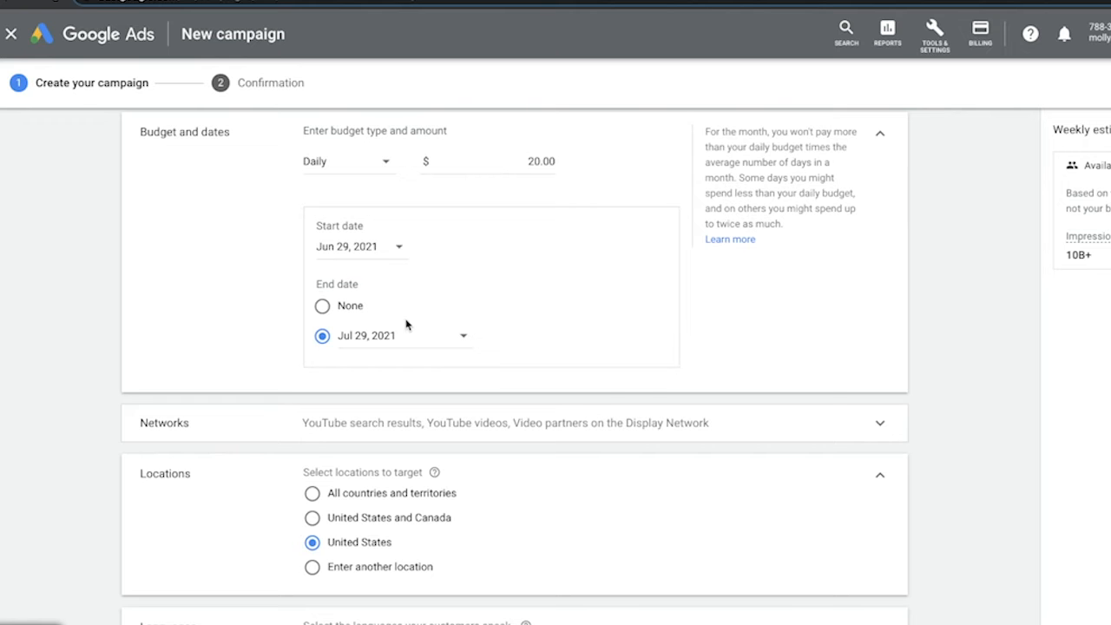
scroll(201, 313, down, 3)
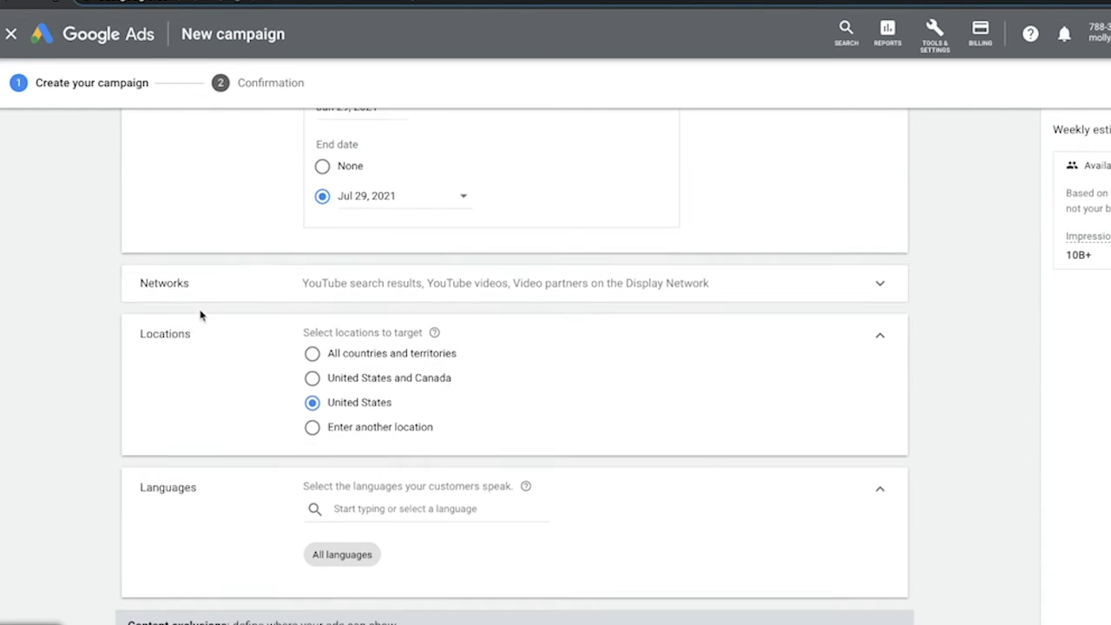
click(863, 206)
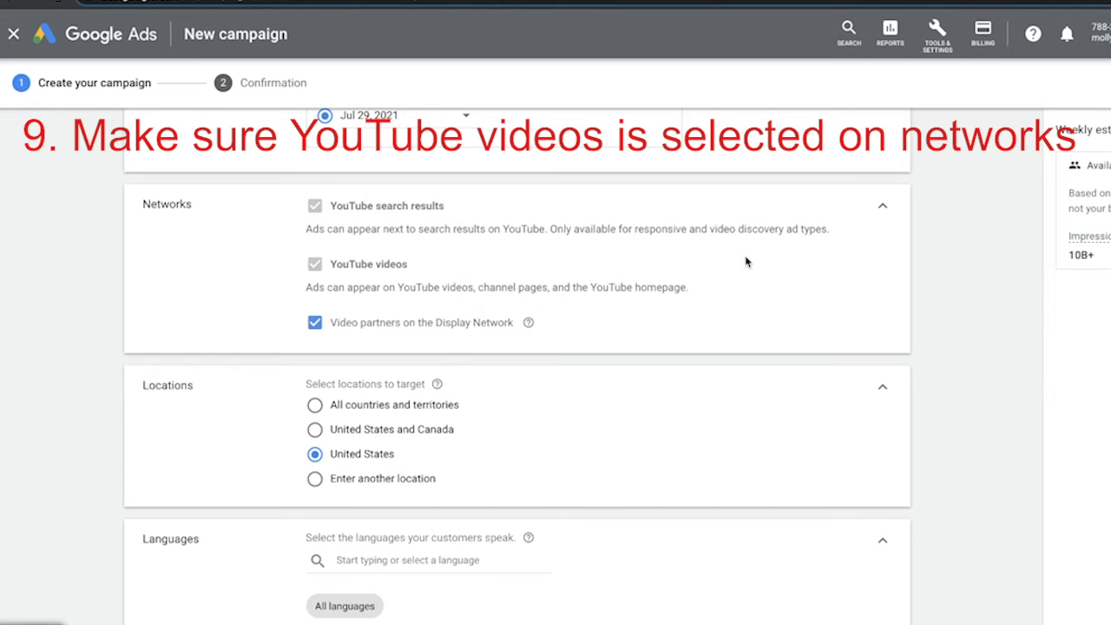
click(883, 210)
scroll(703, 286, down, 1)
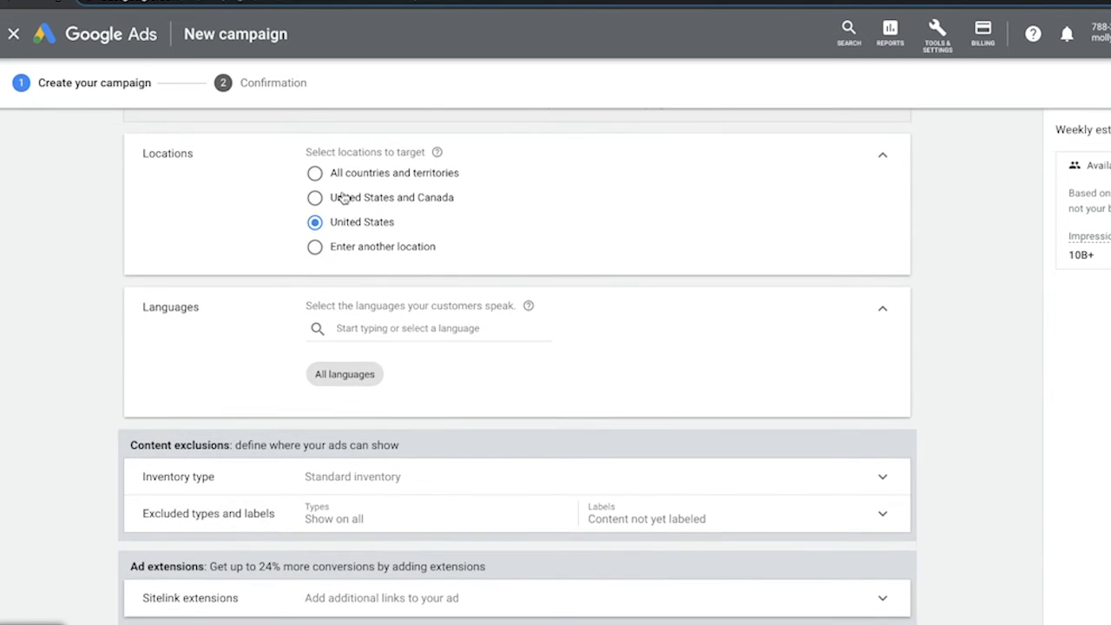
- Switch location targeting to another location and enter Austin as the place to target
click(315, 248)
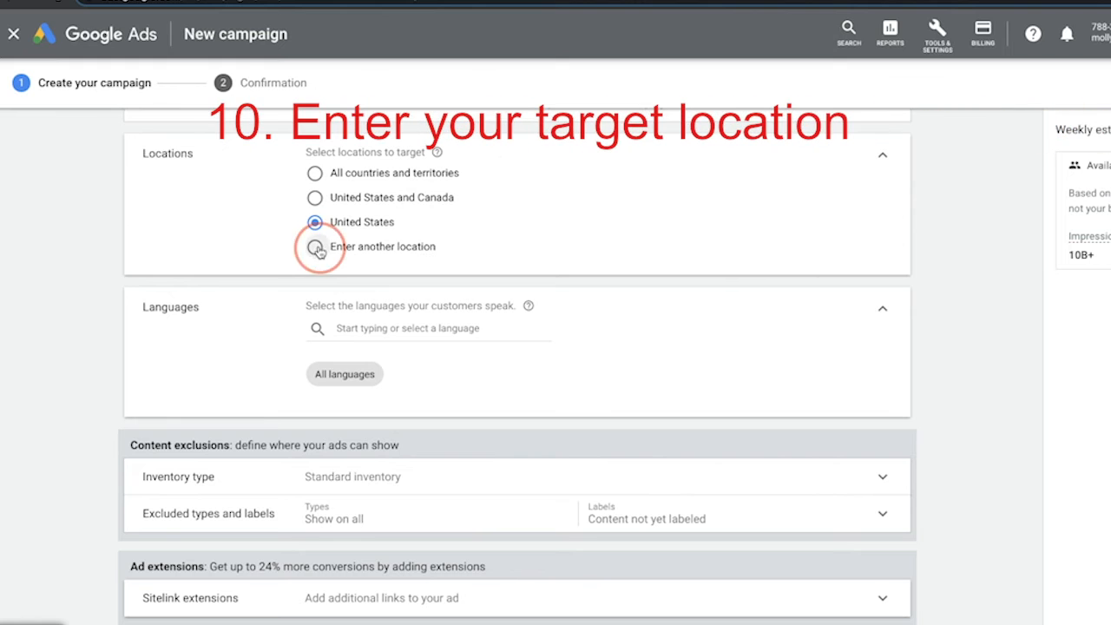
click(385, 280)
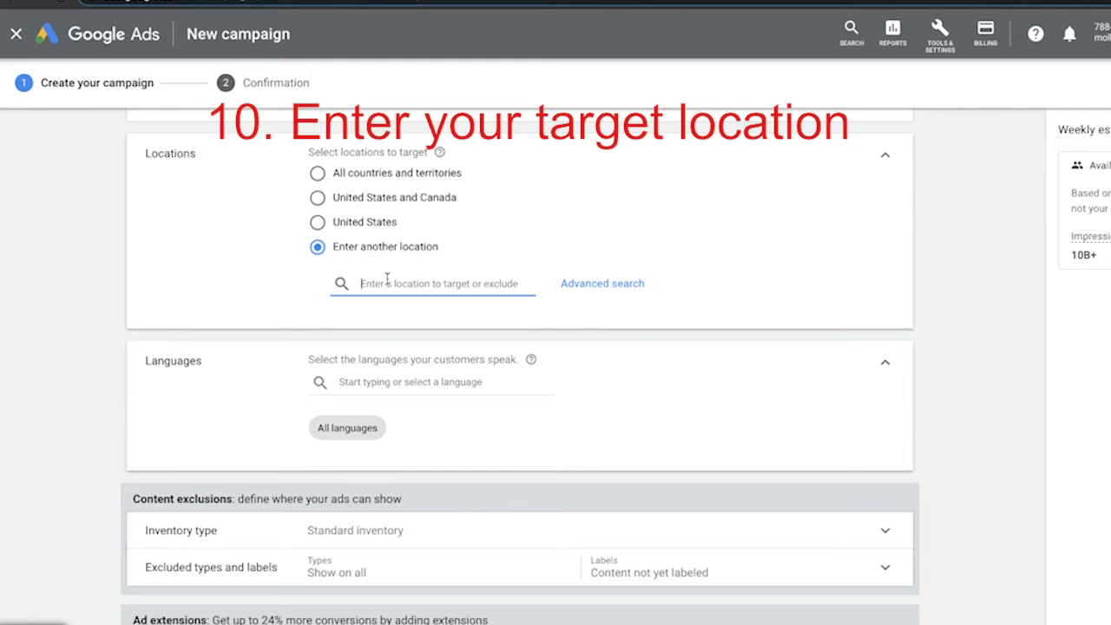
text(Austin)
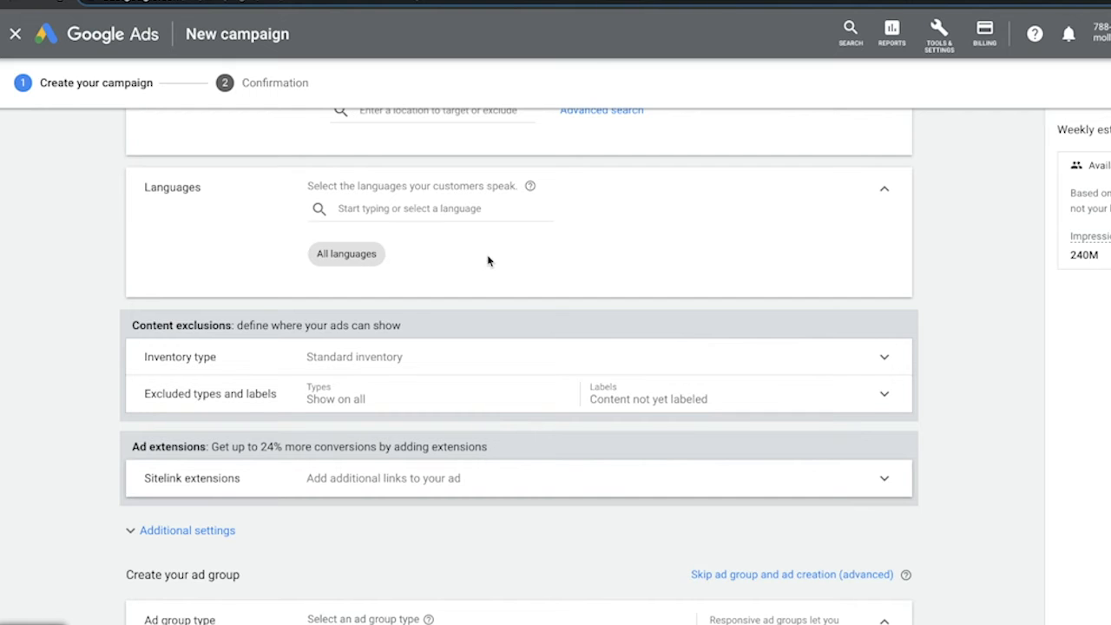
- Exclude live streaming videos and DL-MA: Mature audiences content in the campaign's excluded types and labels
scroll(449, 282, down, 2)
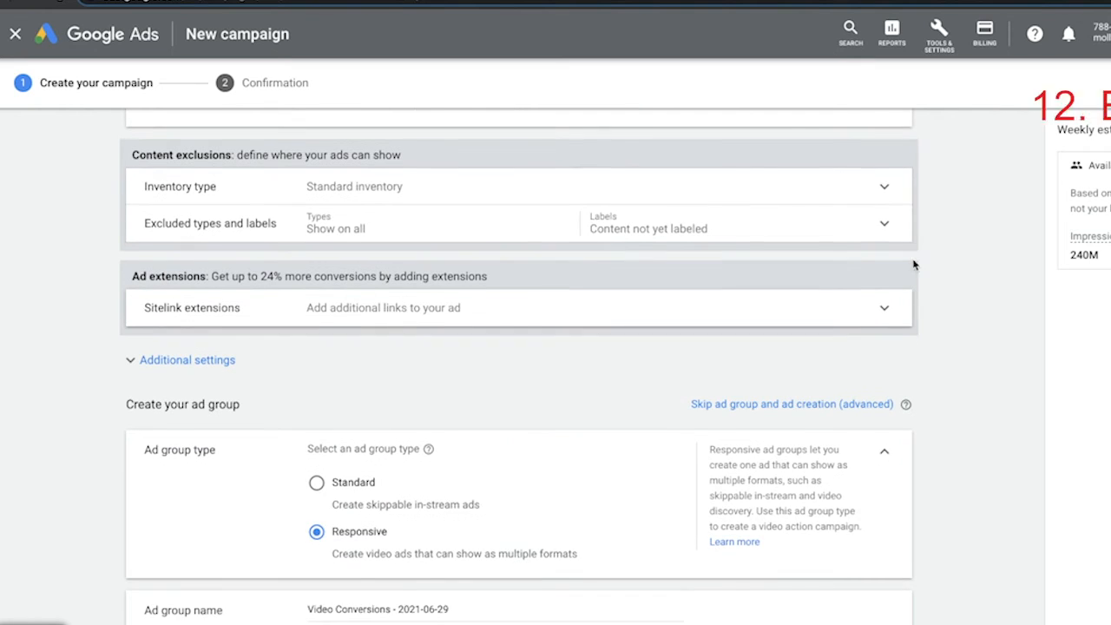
click(886, 222)
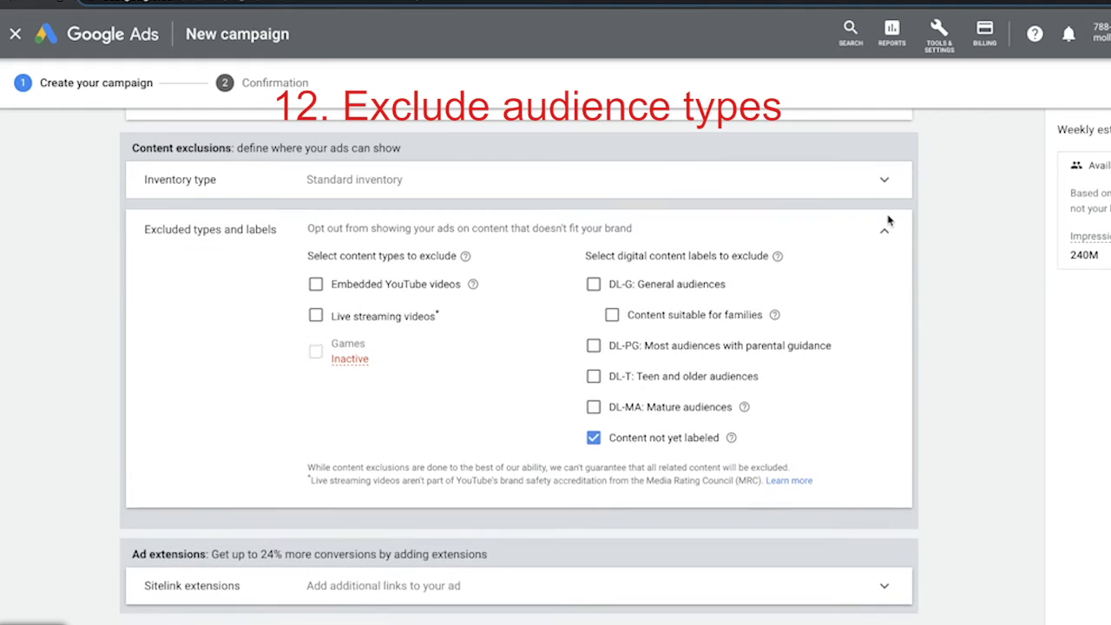
click(591, 409)
click(315, 317)
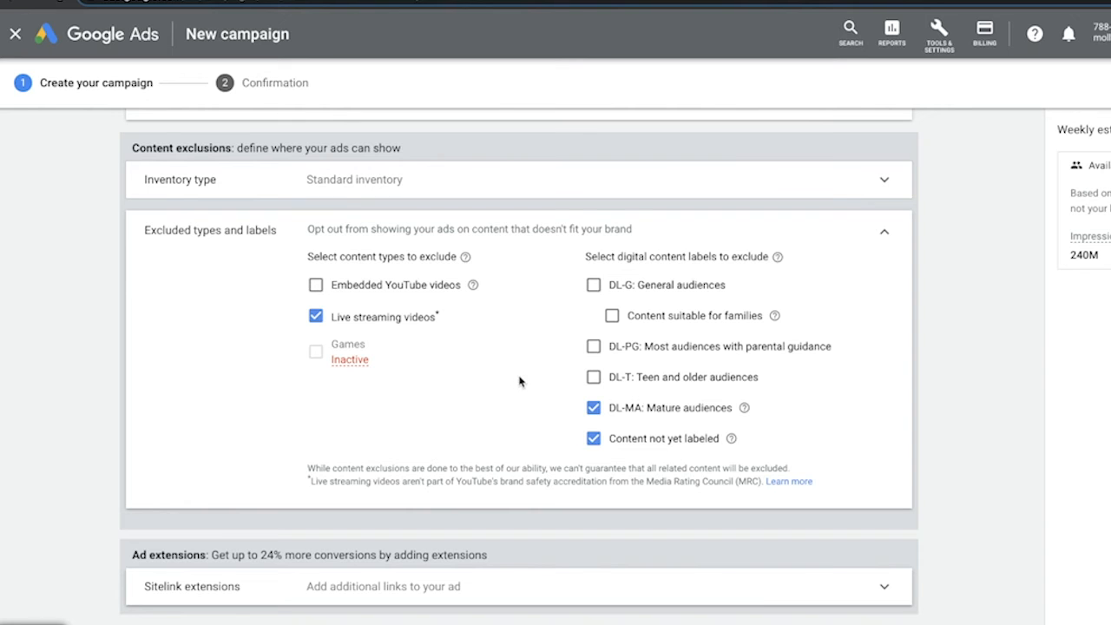
click(885, 232)
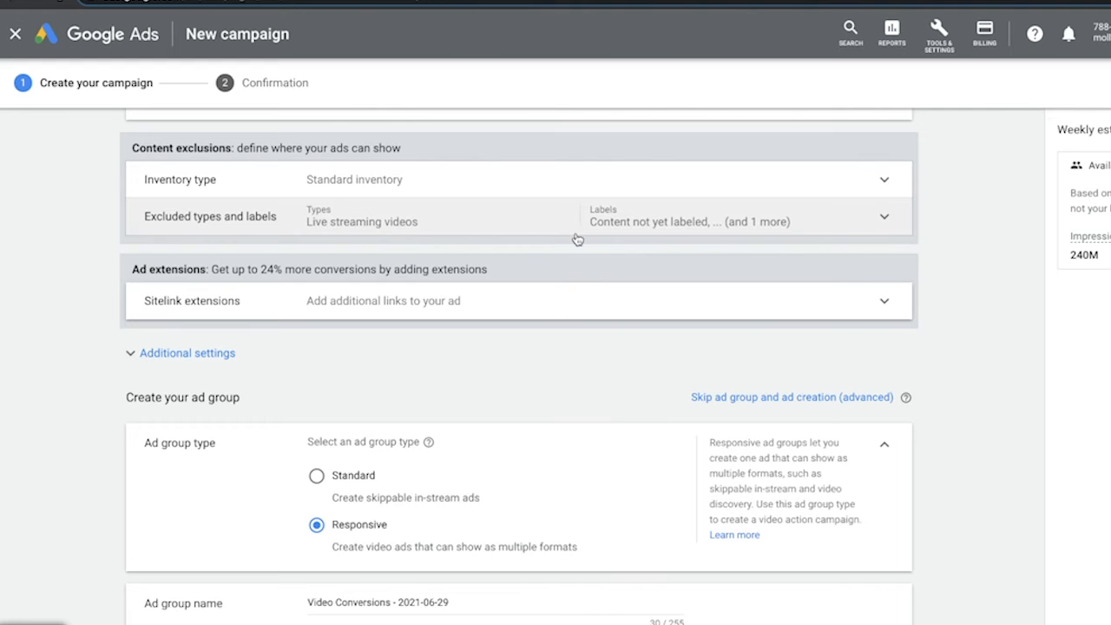
scroll(546, 320, down, 2)
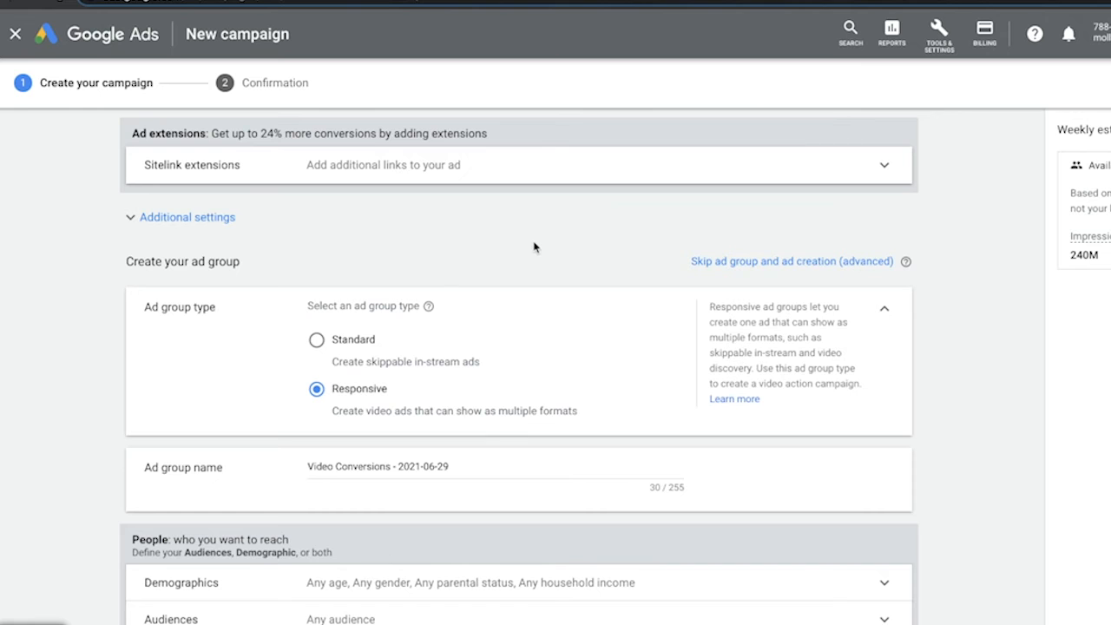
- Set the ad group type to Standard and name the ad group Austin Texas Primary Keywords
scroll(534, 247, down, 2)
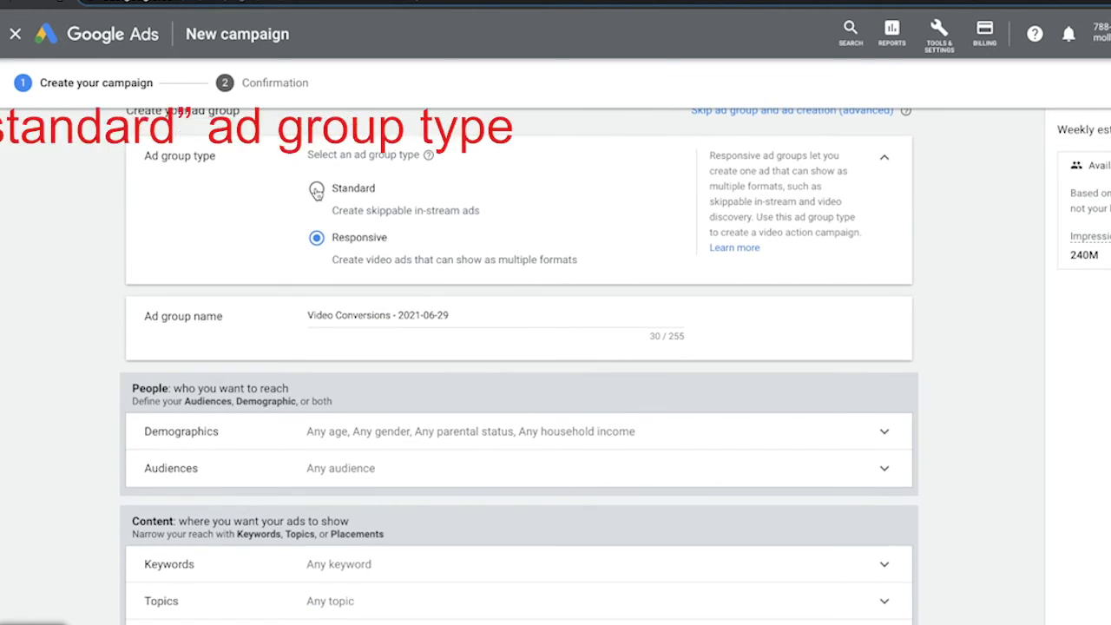
click(317, 191)
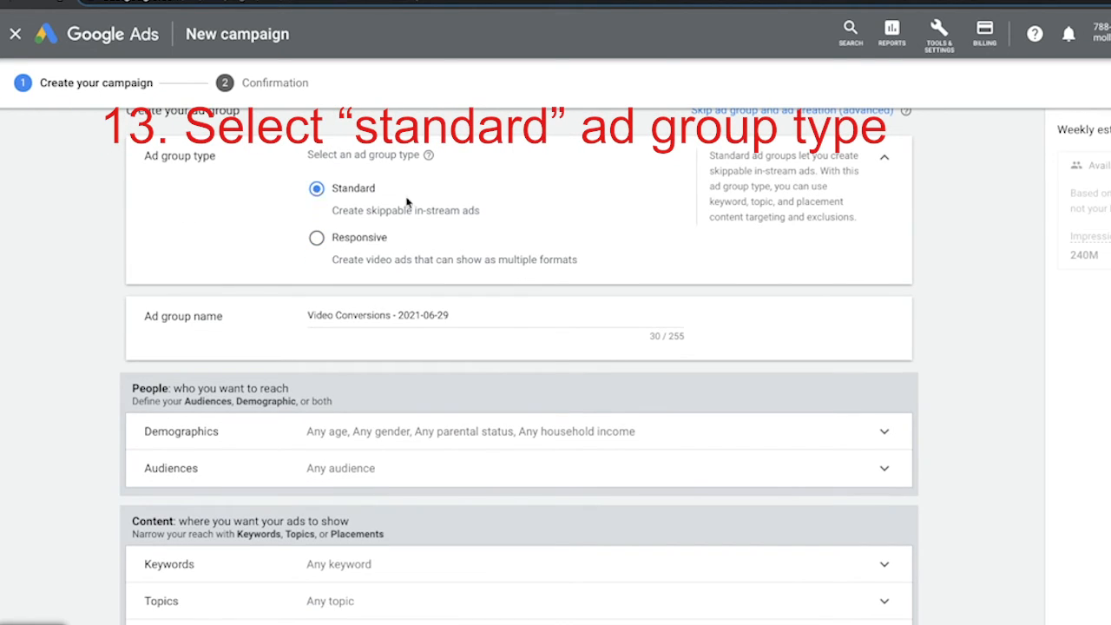
scroll(531, 217, down, 2)
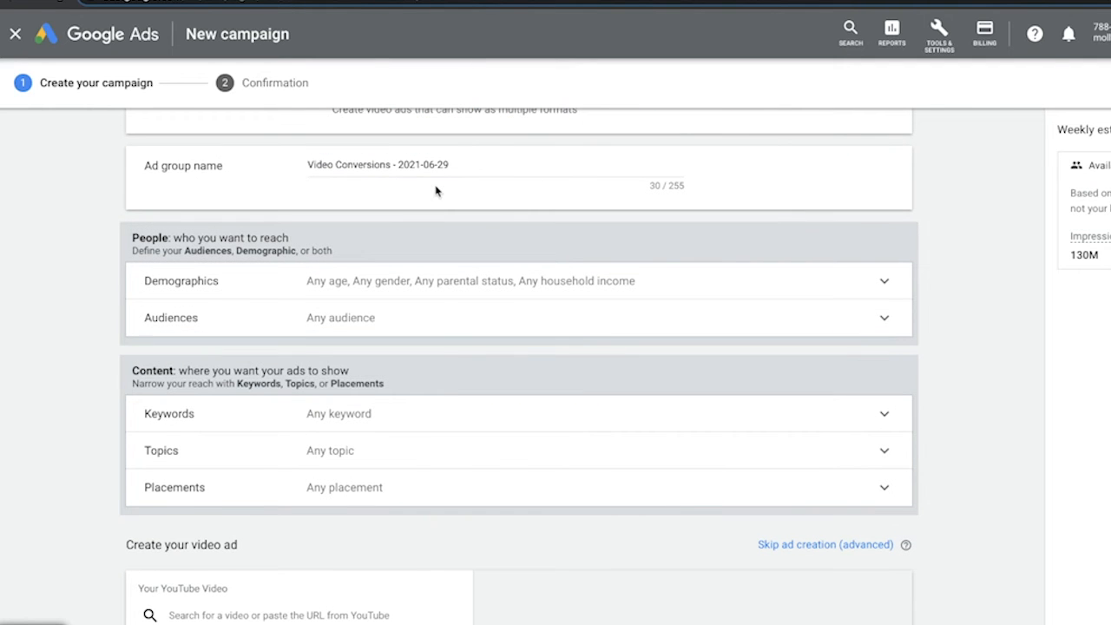
drag(464, 165, 290, 165)
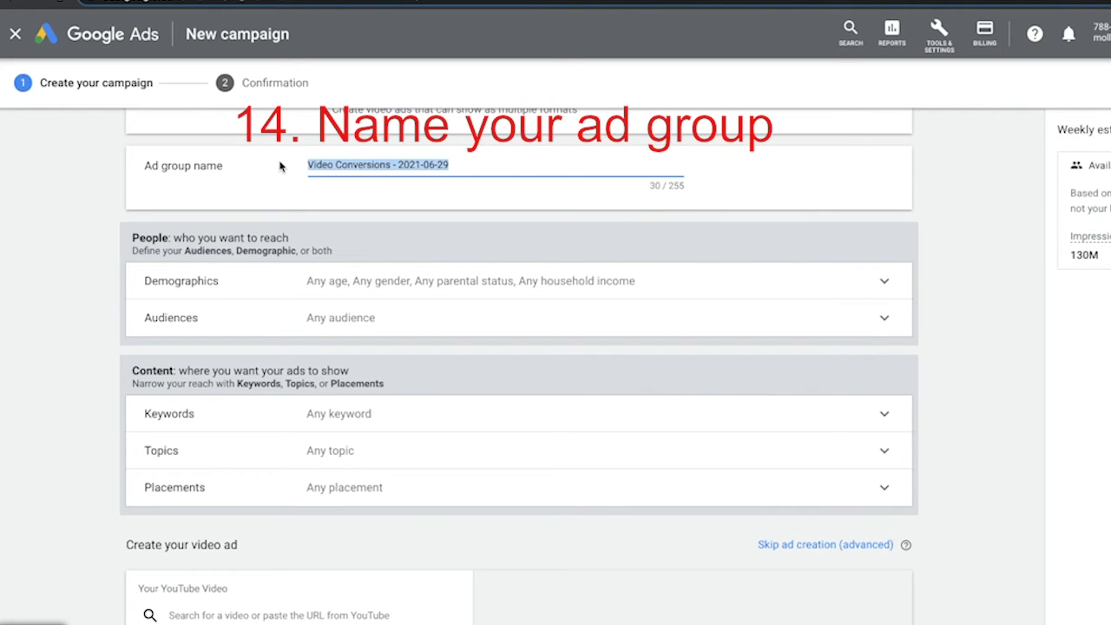
text(Austin Texas Primary Keywords)
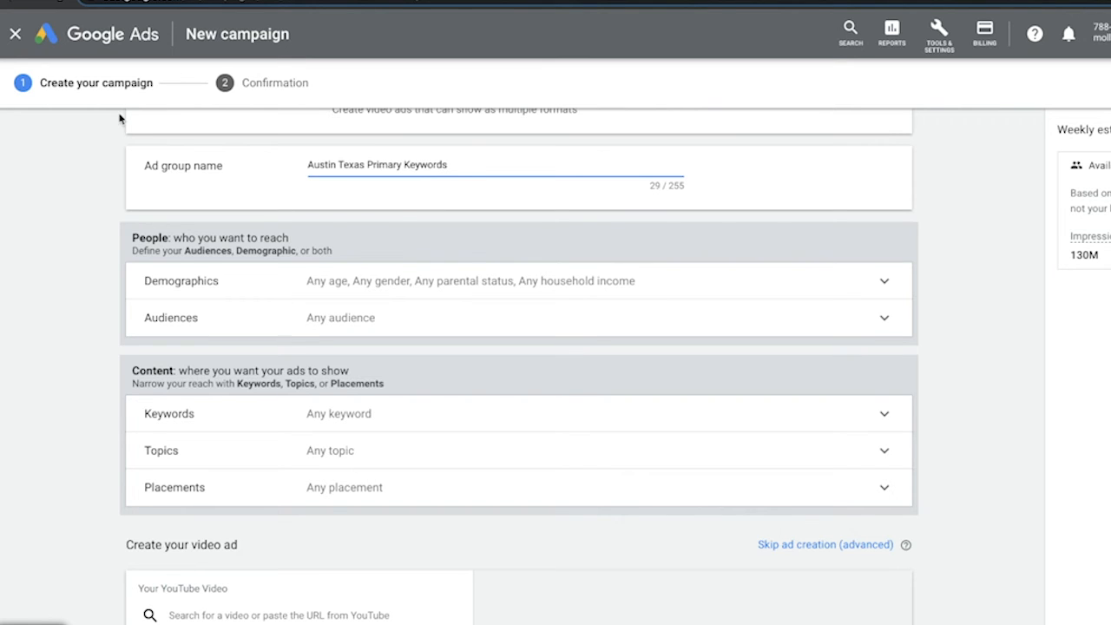
- Exclude the 18 - 24 age group from the ad group's demographic targeting
scroll(449, 228, down, 1)
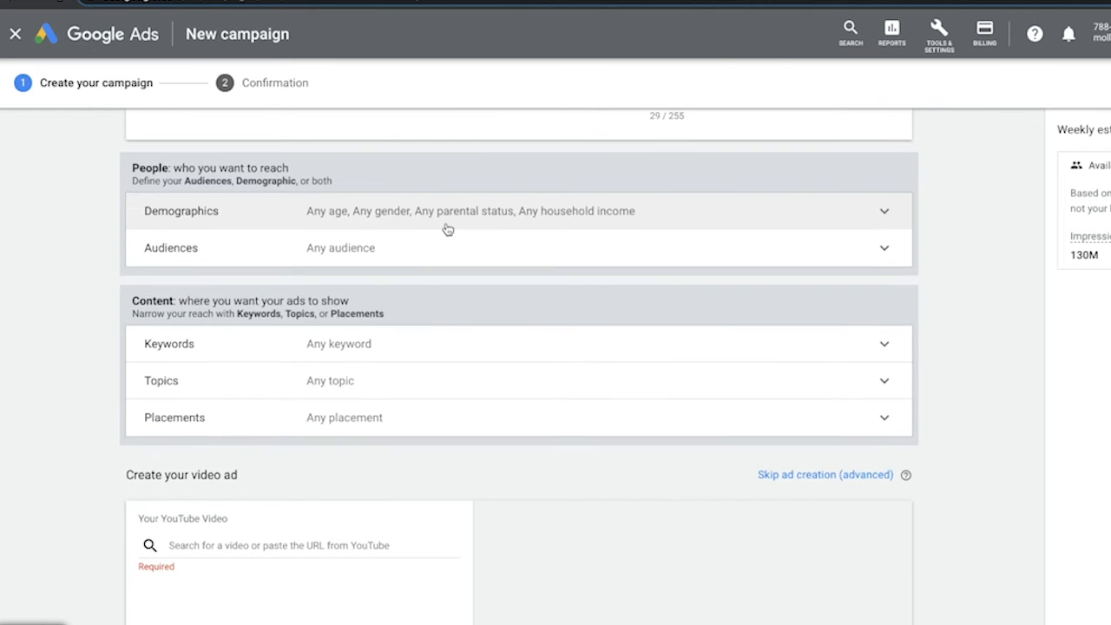
click(885, 210)
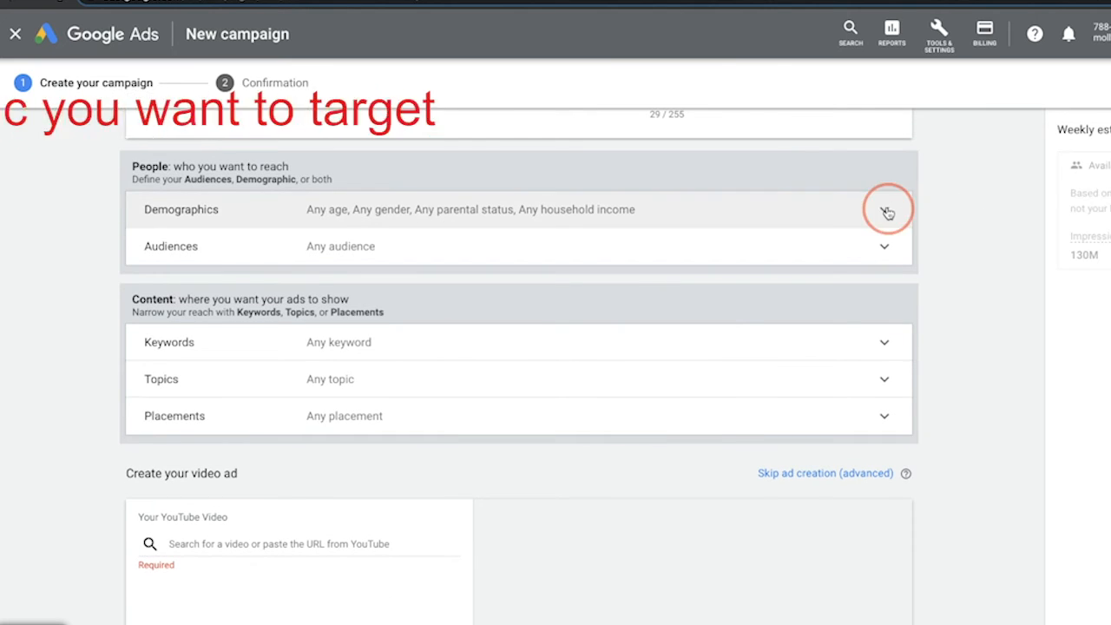
scroll(502, 312, down, 1)
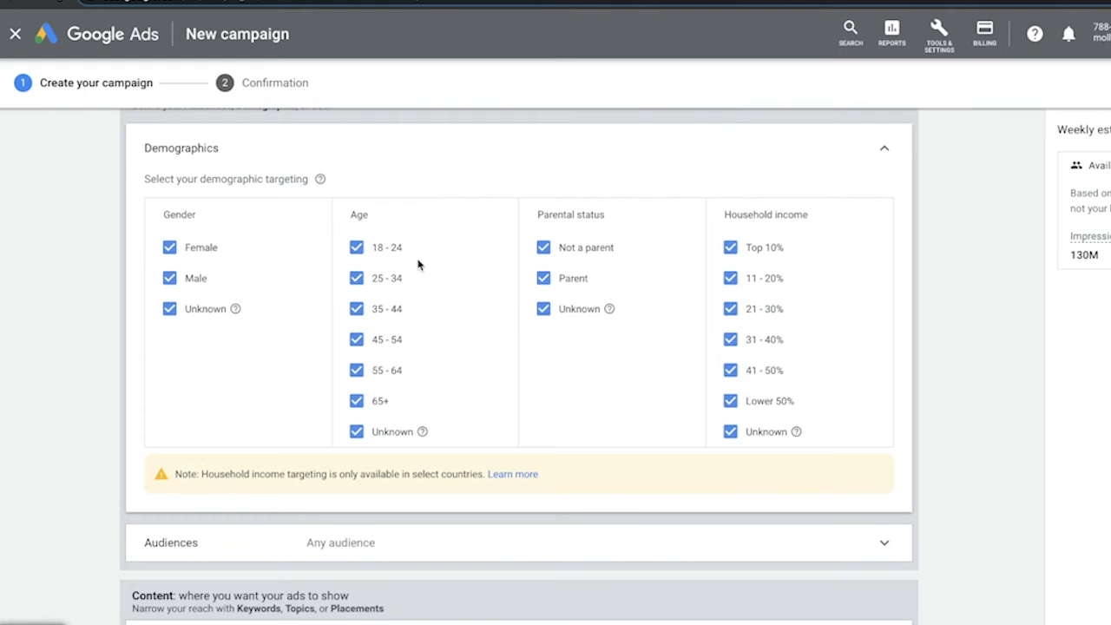
click(356, 249)
- Add the targeting keywords Solar Power, Solar Power Panel, Solar Power General and Solar Power Near Me, one per line
scroll(459, 235, down, 4)
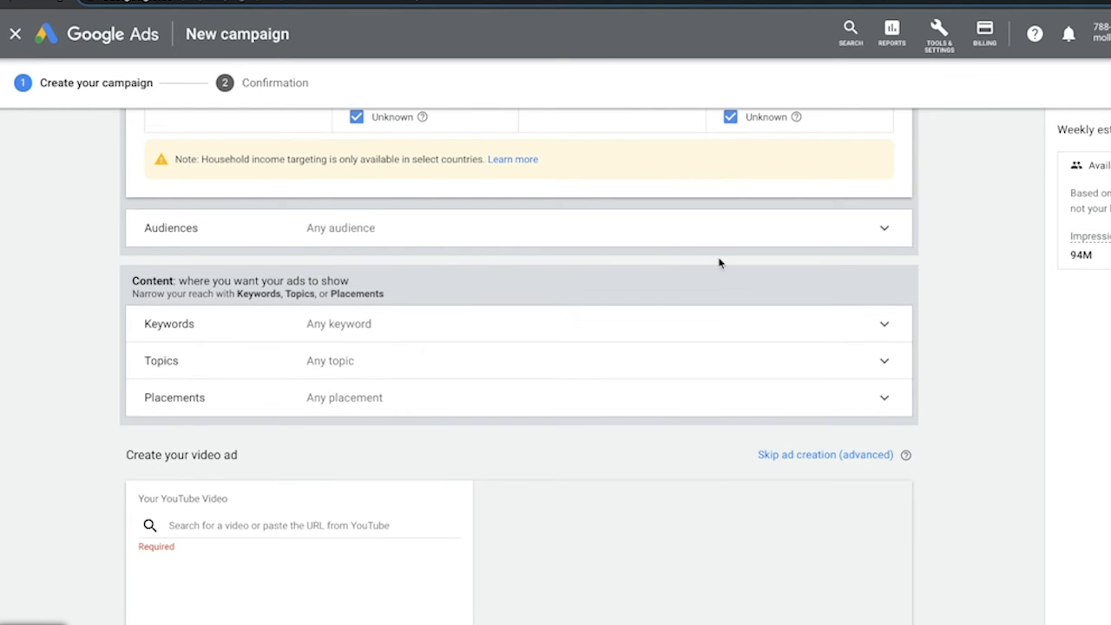
scroll(386, 280, down, 1)
scroll(387, 280, down, 1)
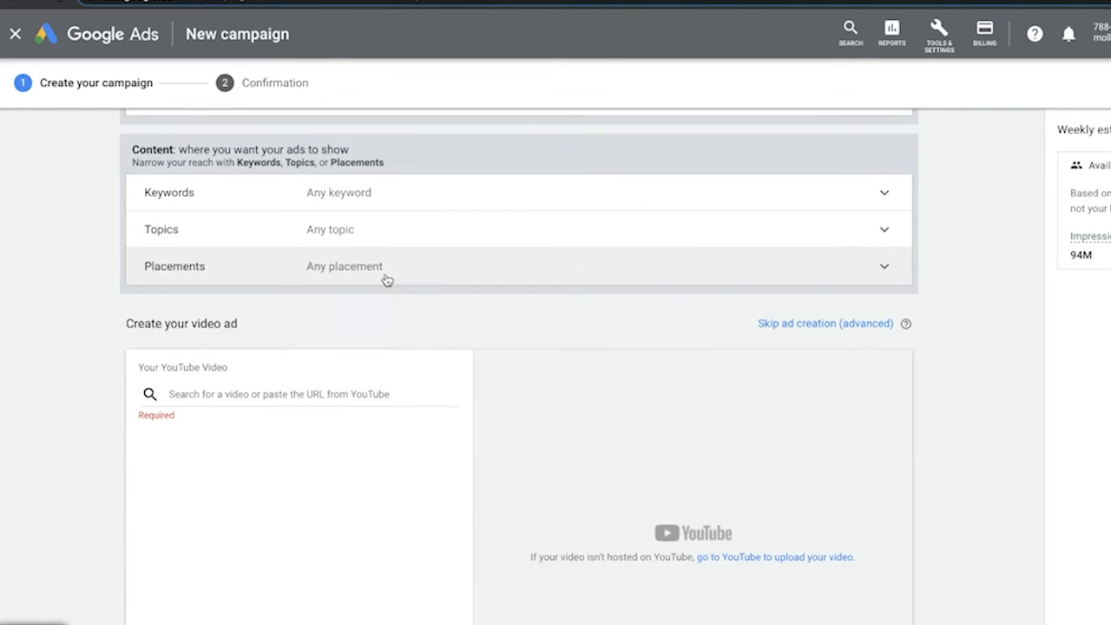
click(355, 186)
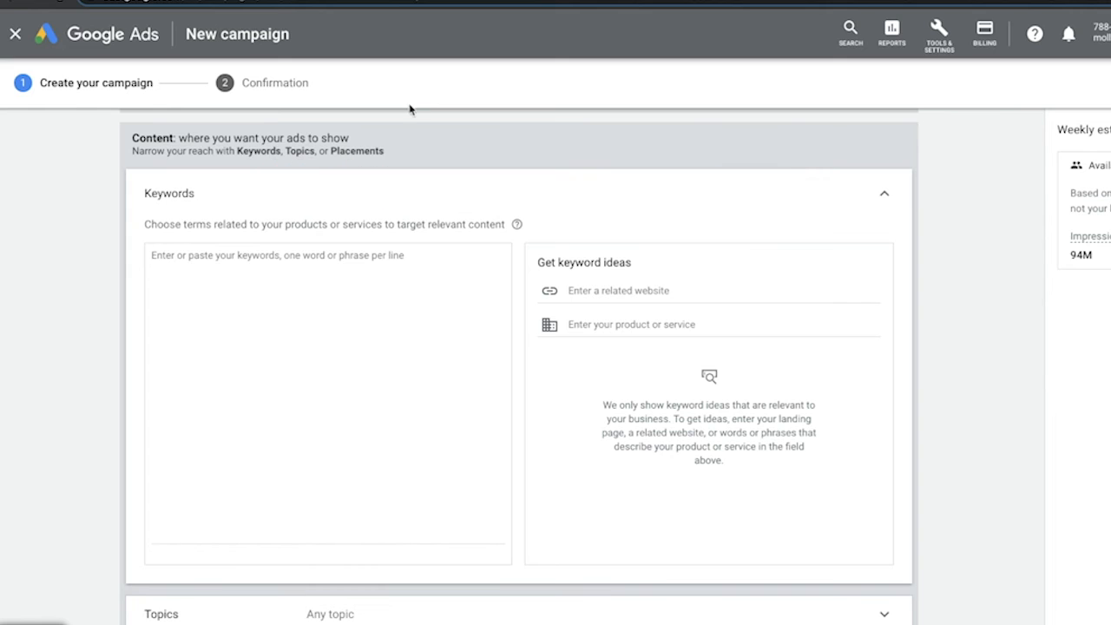
click(368, 267)
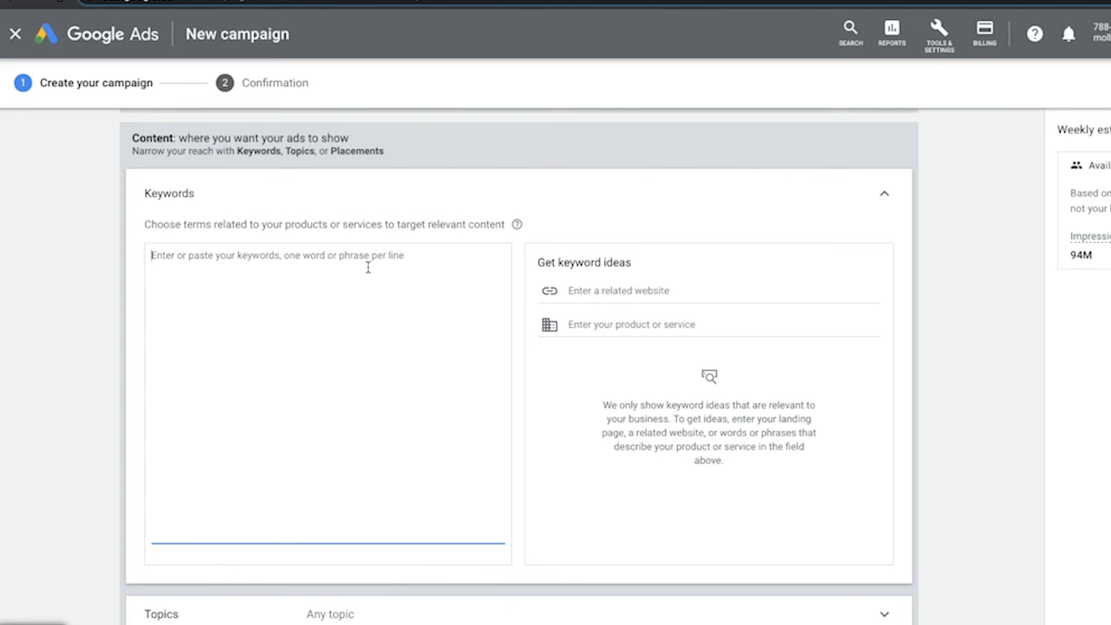
text(Sola)
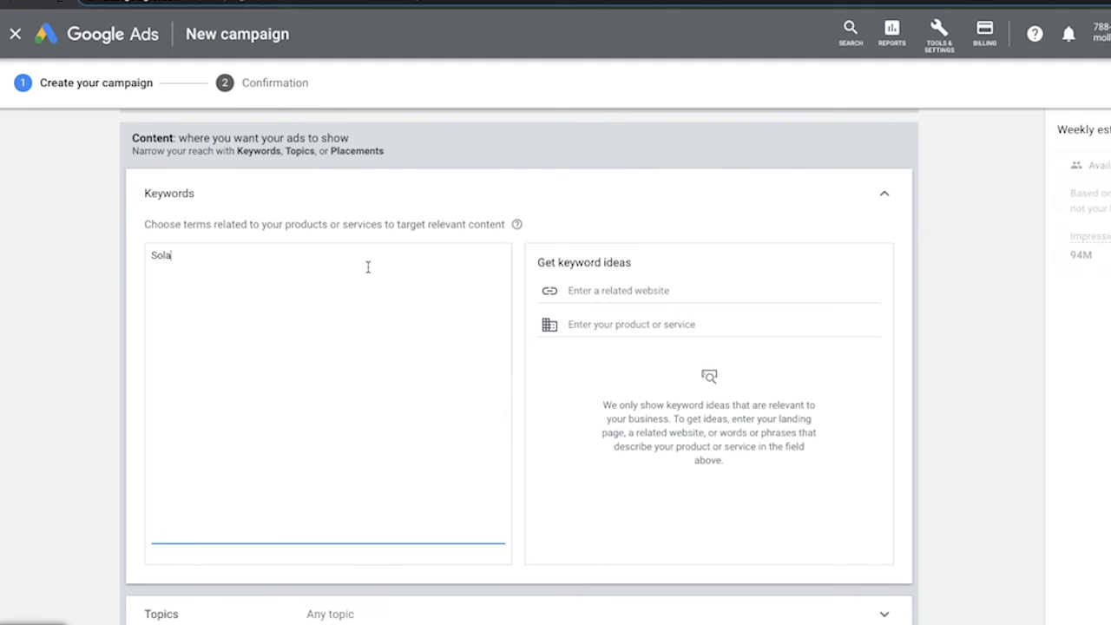
text(r Power)
key(Return)
text(Solar Power )
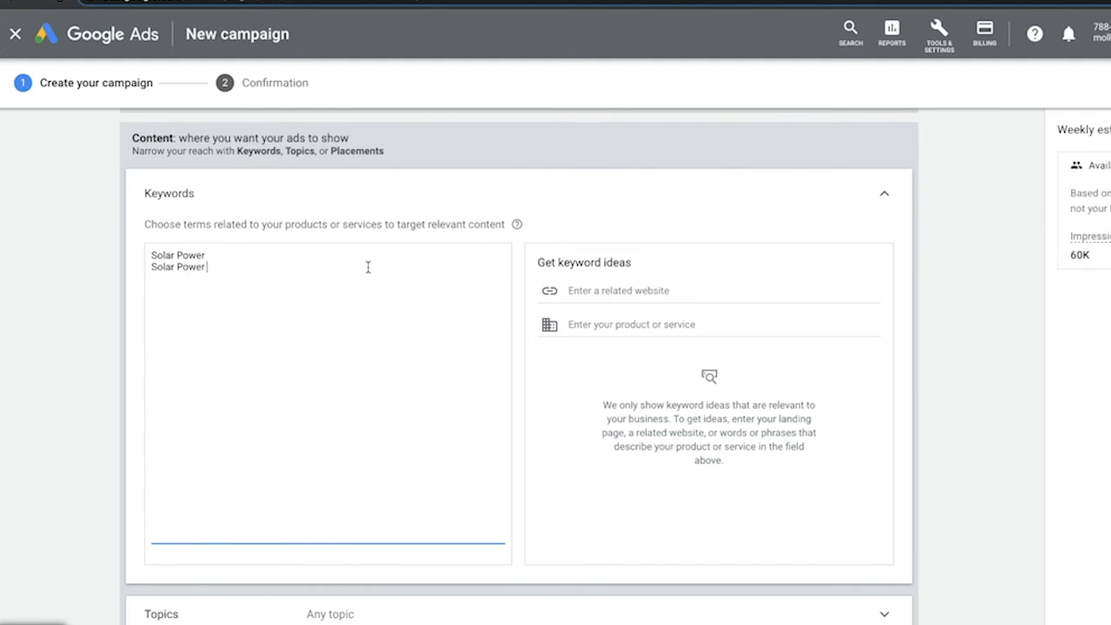
text(Panel)
key(Return)
text(Solar Power G)
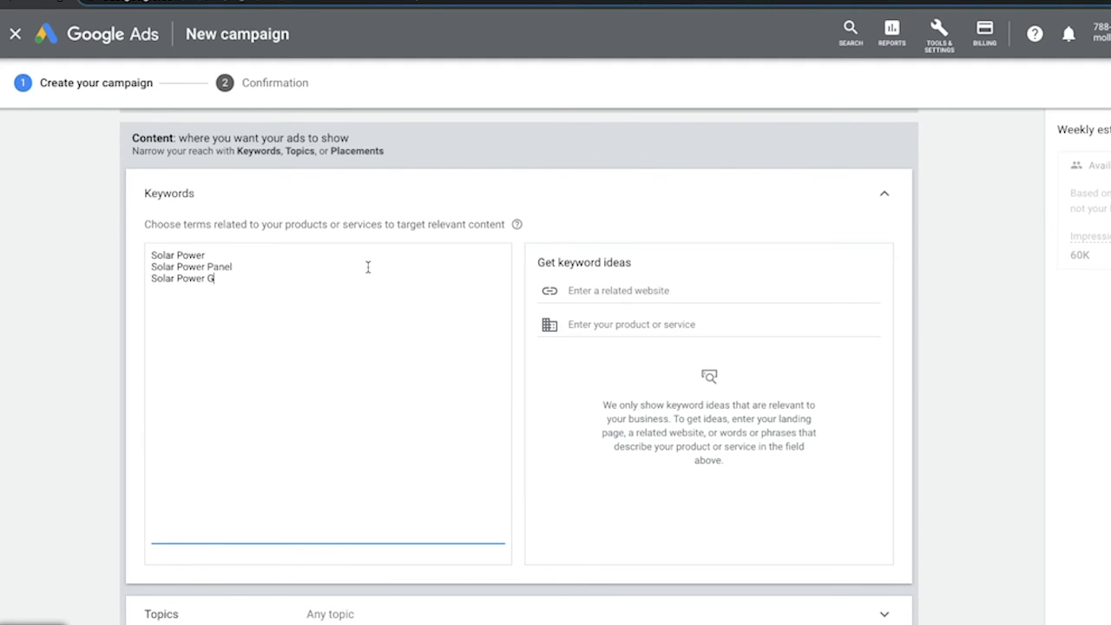
text(eneral)
text(Solar Power Near Me)
- Copy the link of the How To Generate Solar Leads On YouTube video from YouTube Studio and use it as the campaign's video ad
scroll(369, 253, down, 1)
scroll(369, 252, down, 6)
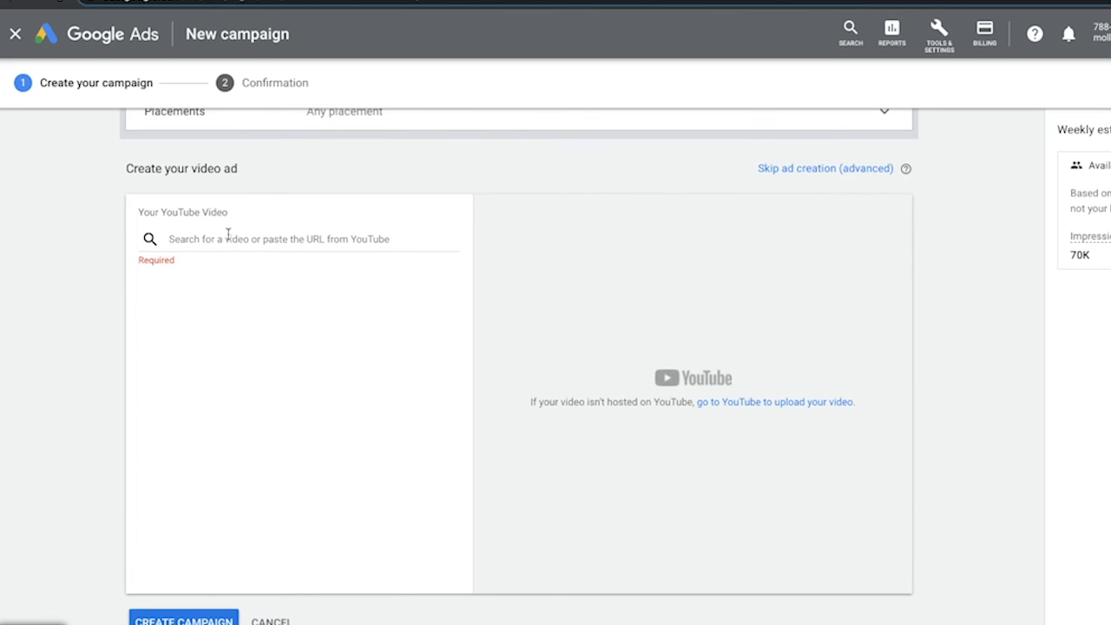
click(225, 244)
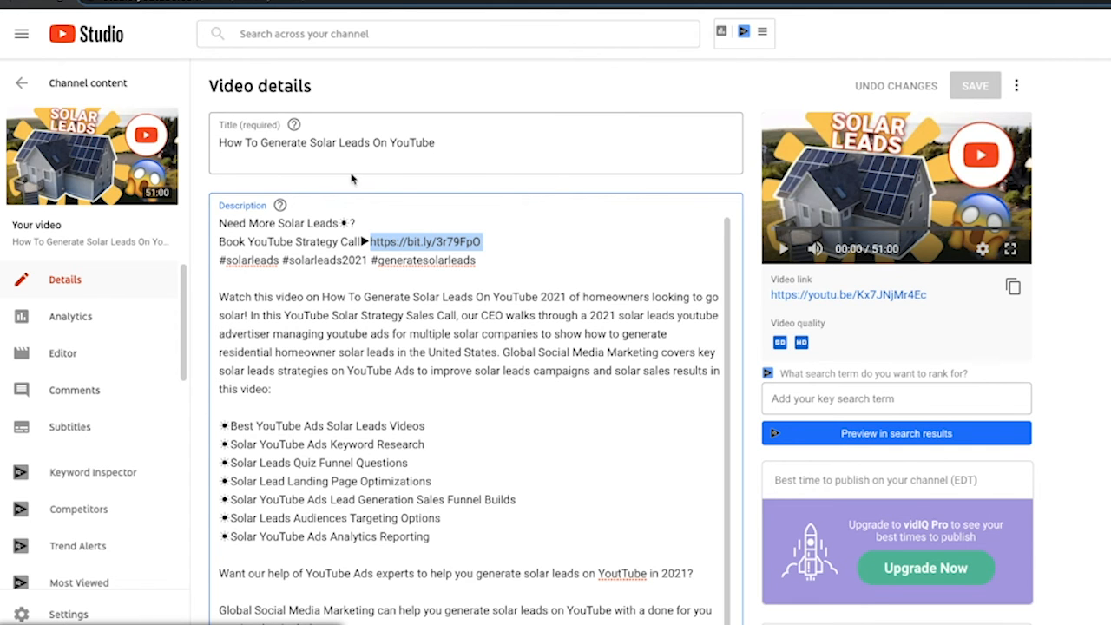
click(1012, 287)
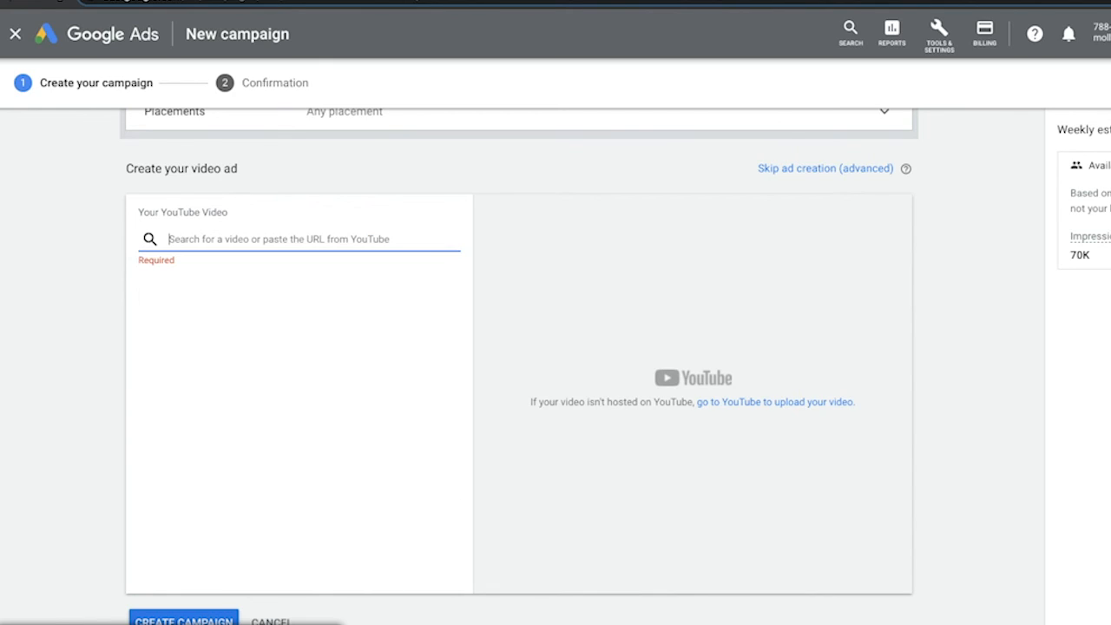
click(350, 236)
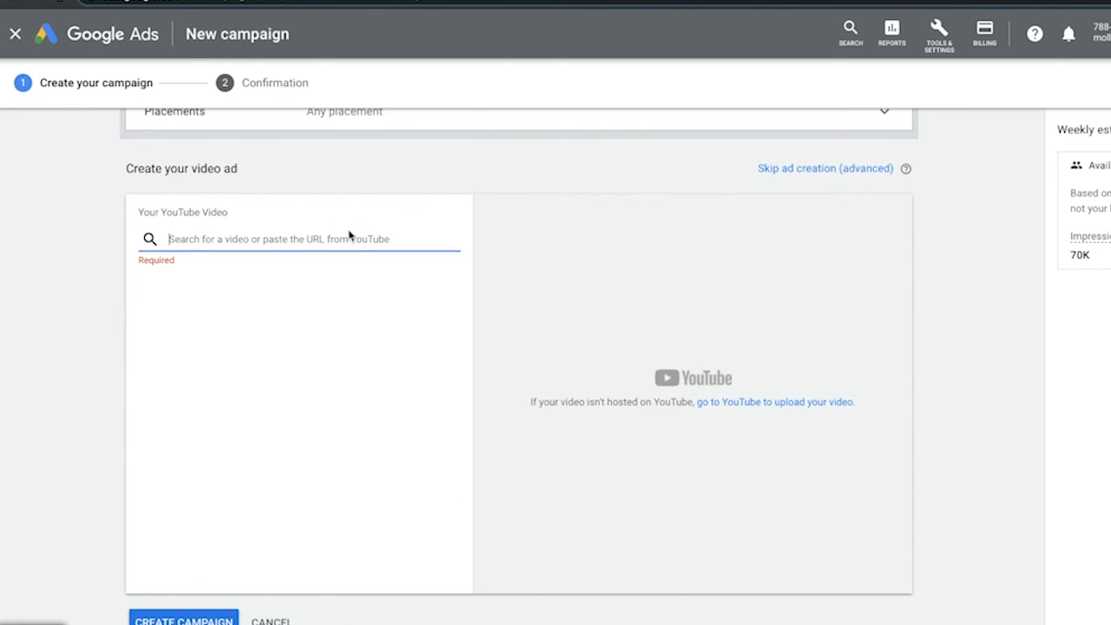
key(ctrl+v)
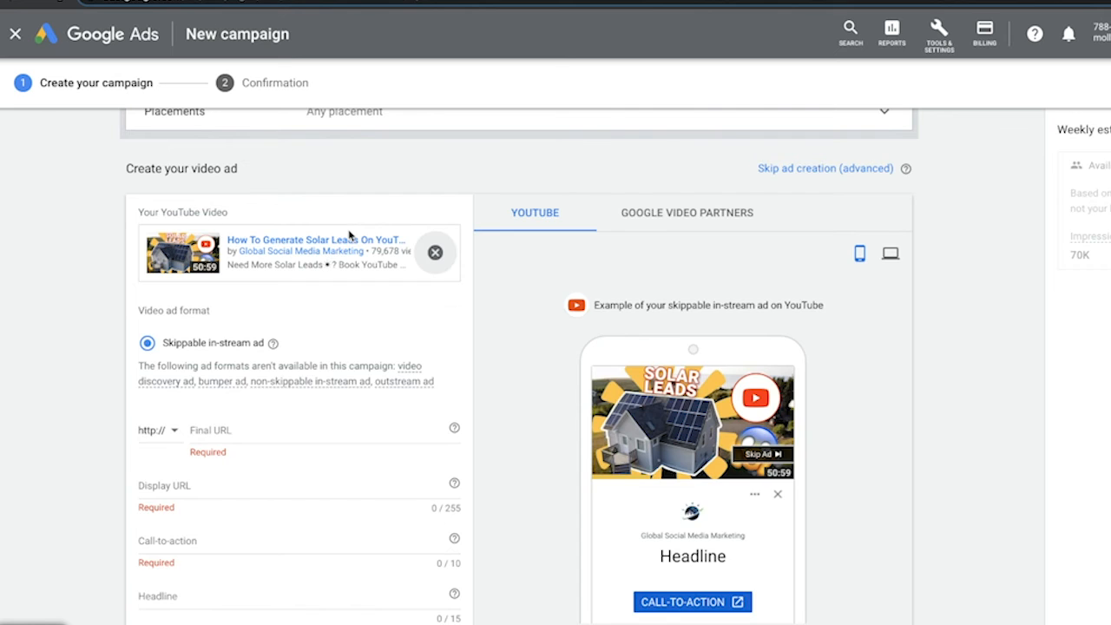
scroll(307, 303, down, 1)
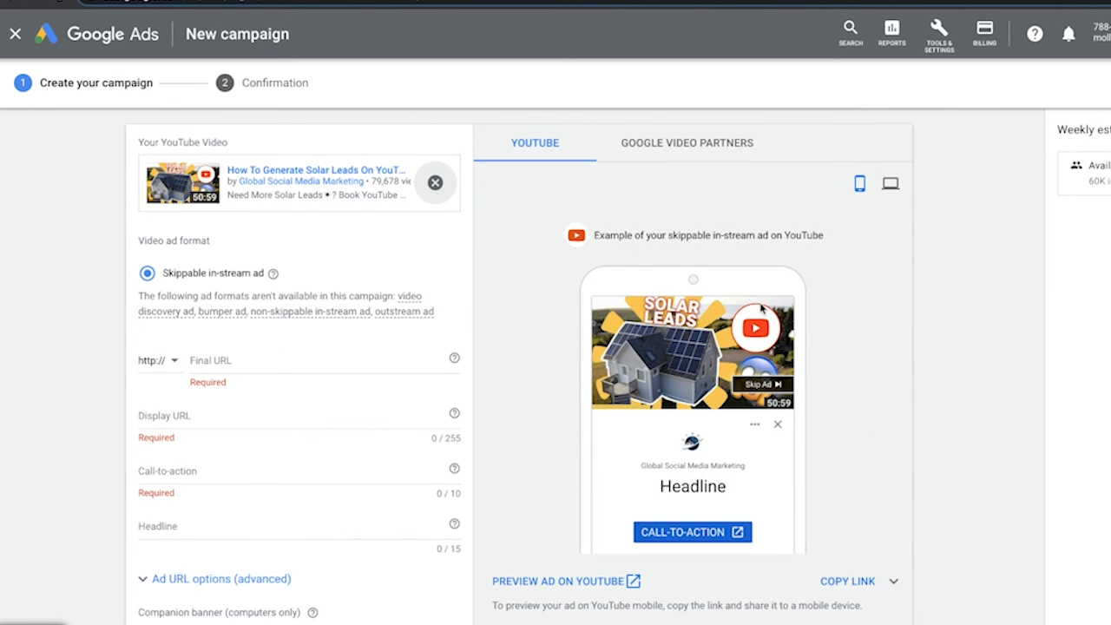
scroll(781, 311, up, 1)
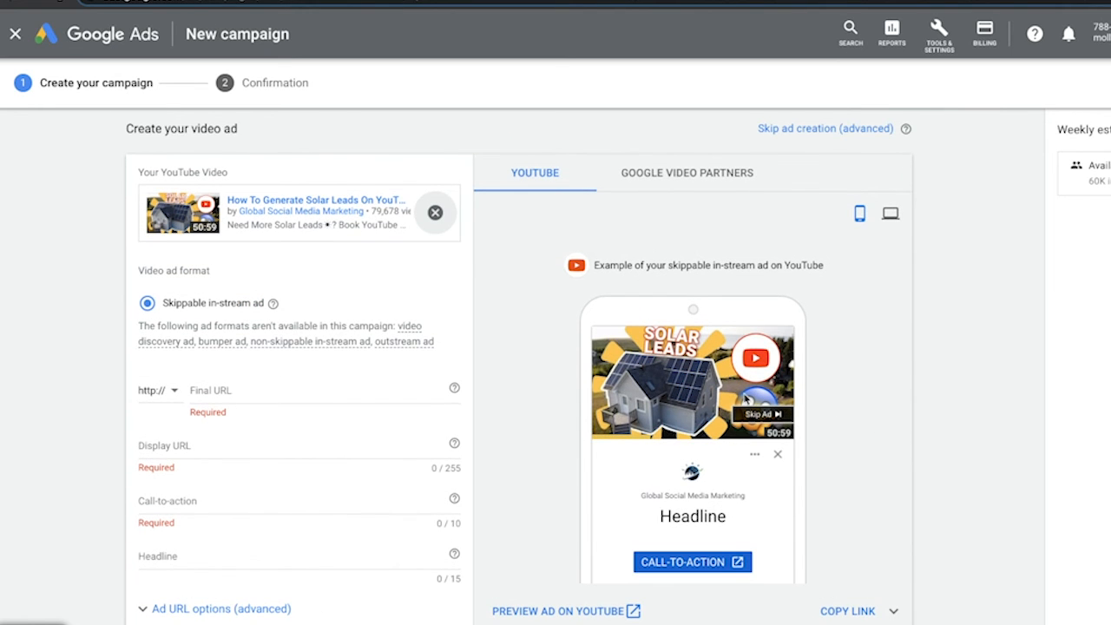
scroll(416, 414, down, 1)
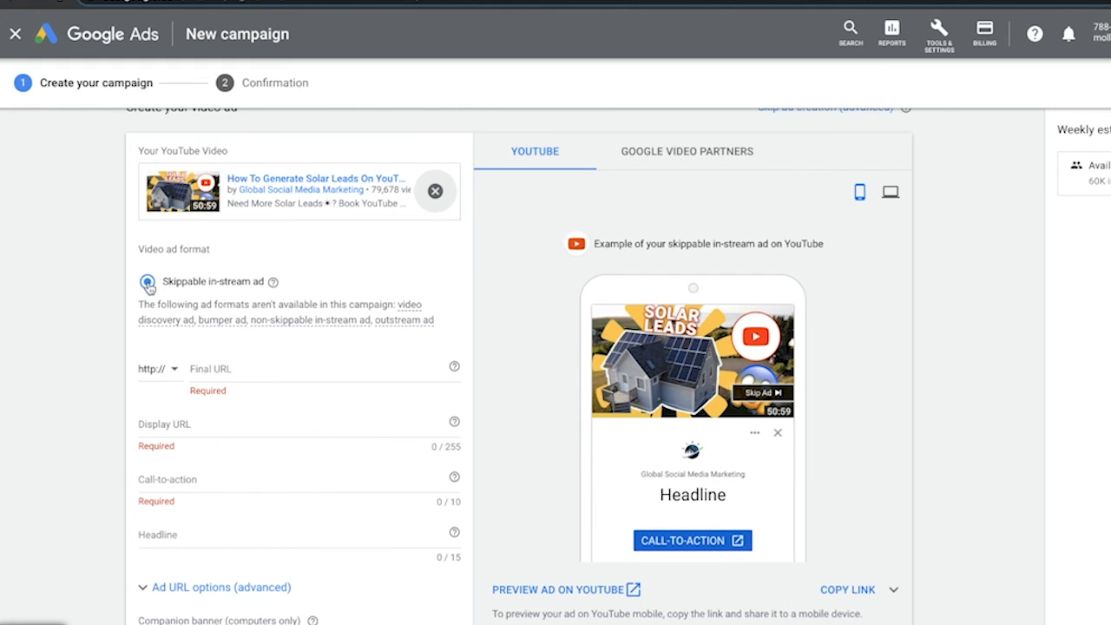
scroll(310, 337, down, 3)
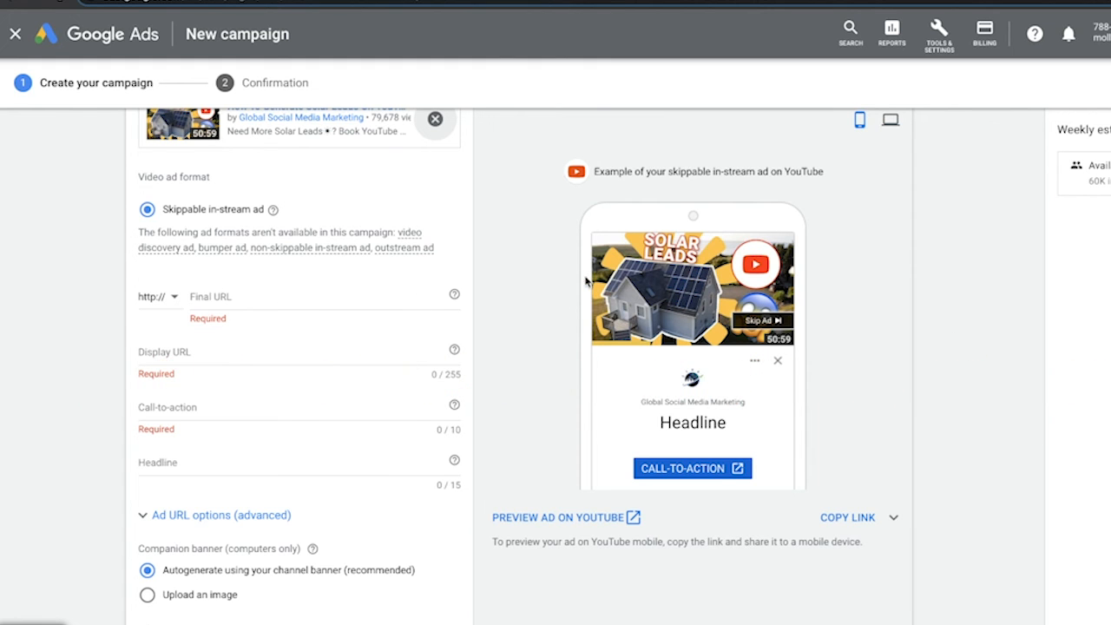
click(301, 306)
text(bit.ly/3r79FpO)
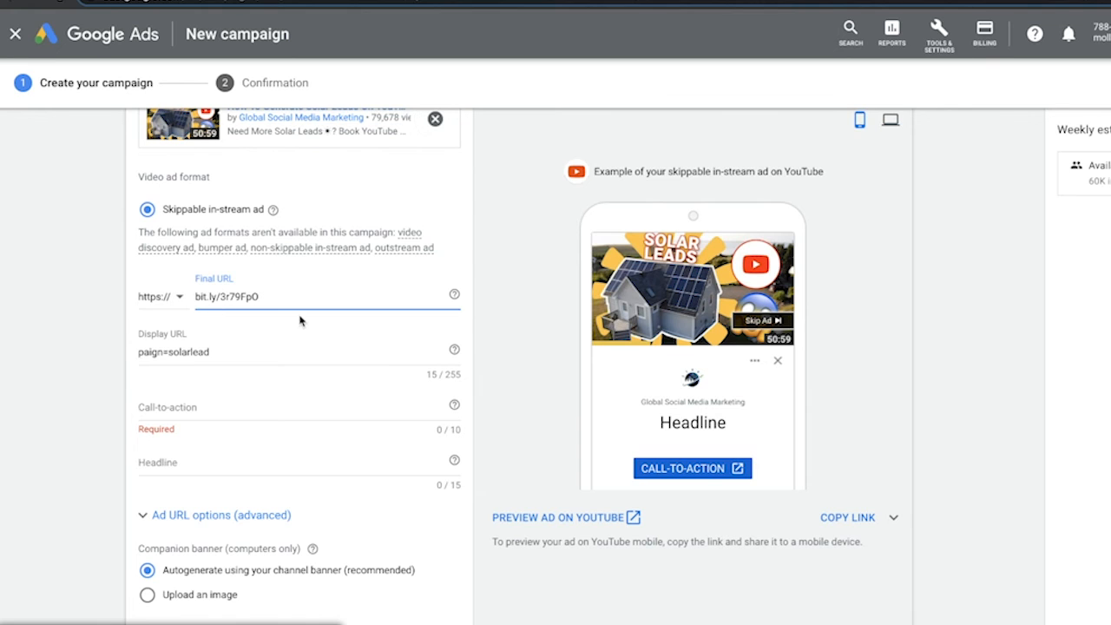
drag(245, 353, 94, 356)
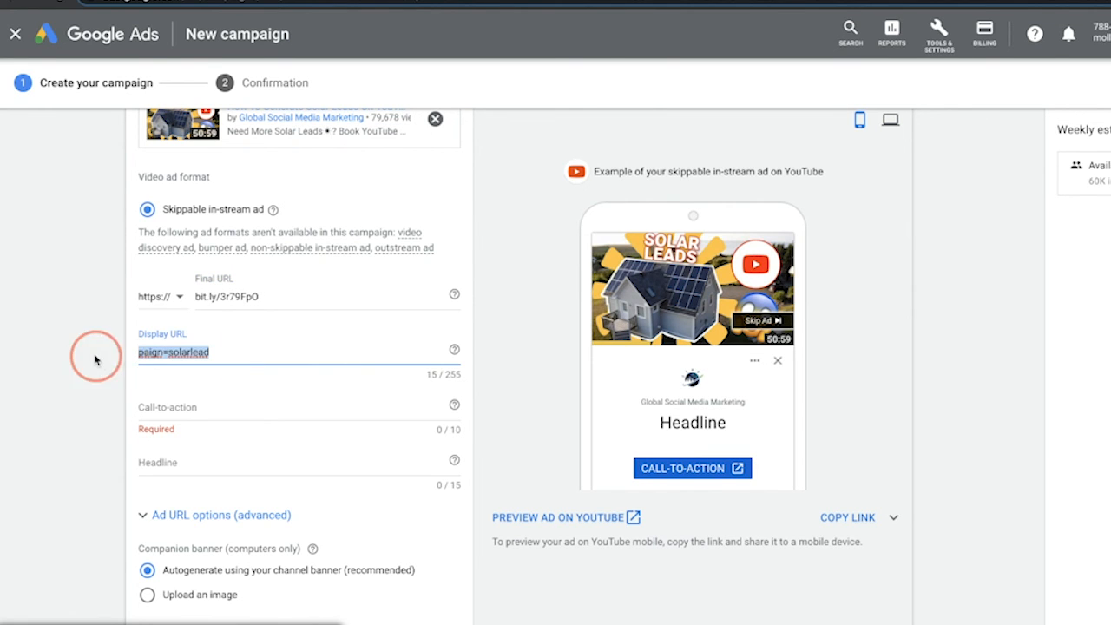
key(BackSpace)
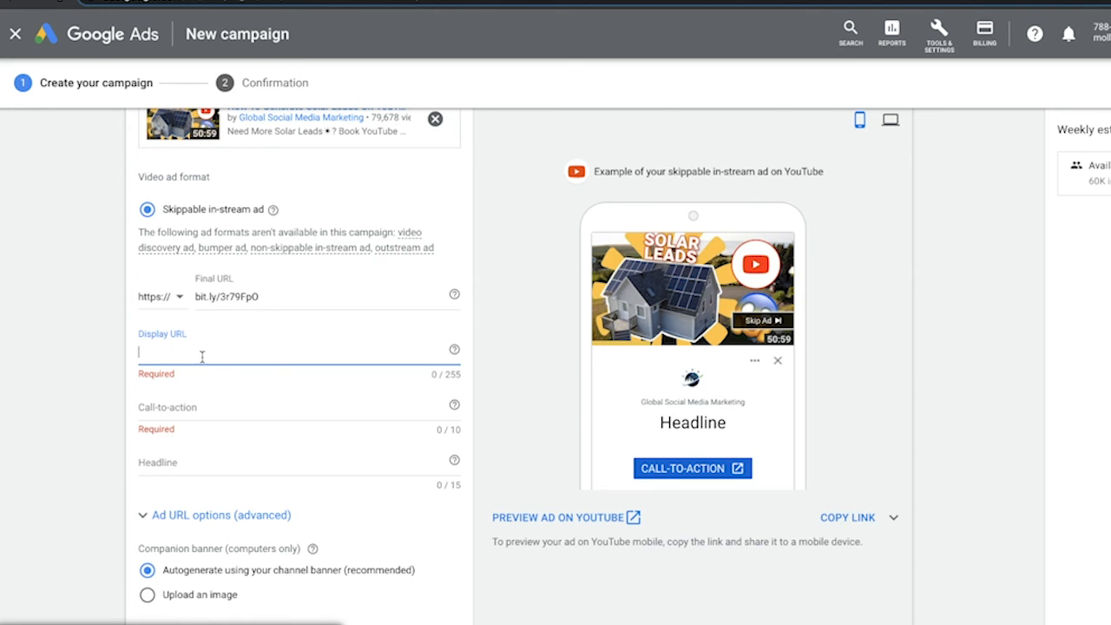
text(https://bit.ly/3r79FpO)
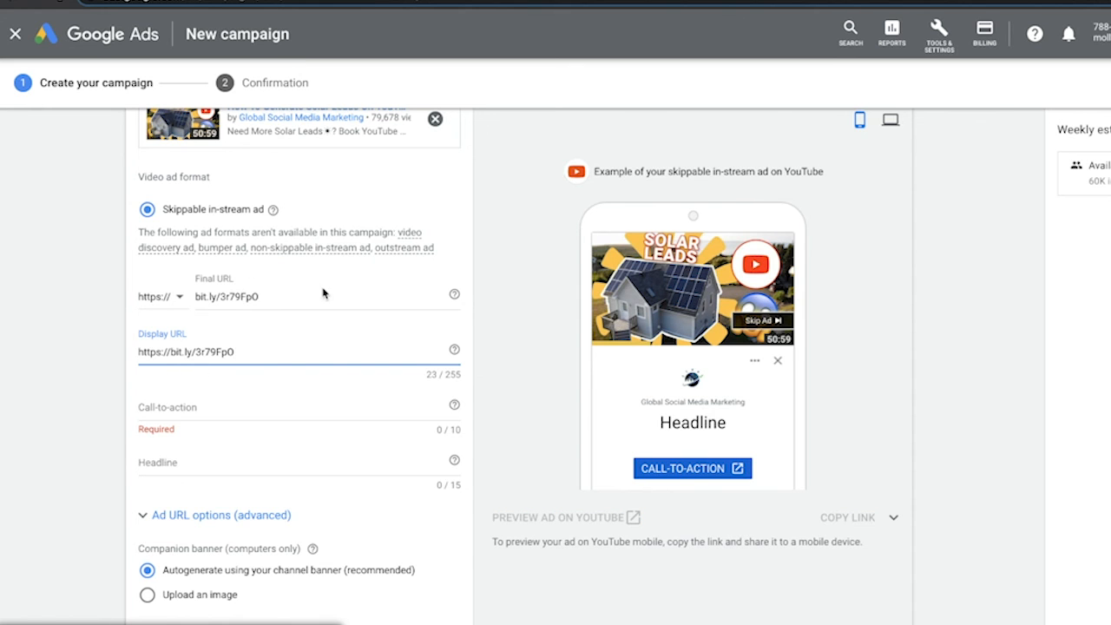
- Set the video ad's call-to-action text to Book Call
scroll(315, 319, down, 1)
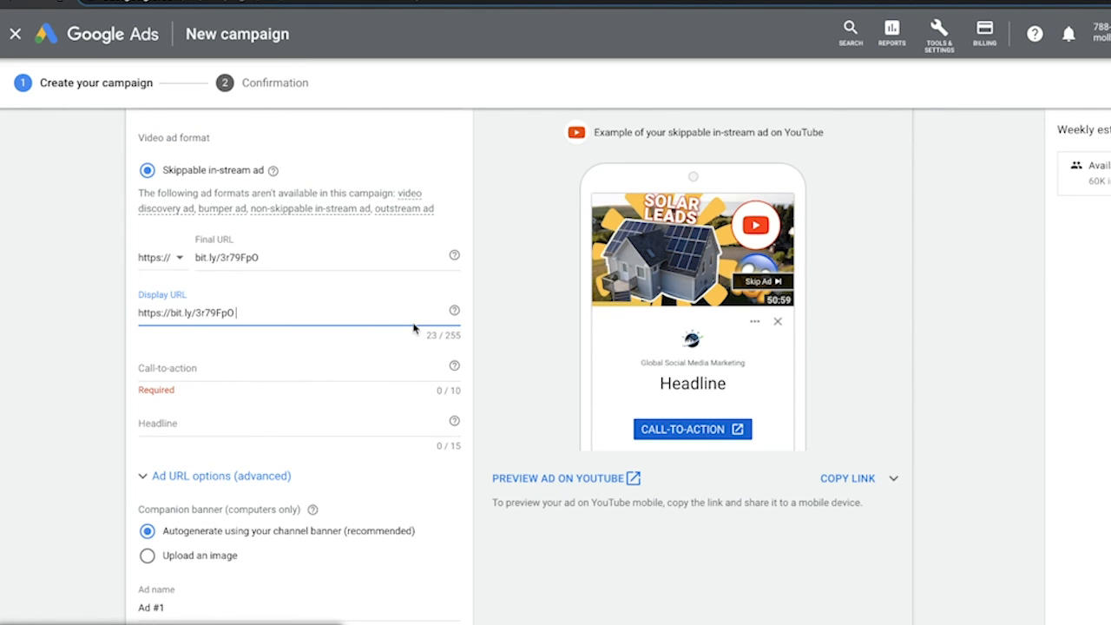
scroll(327, 303, down, 1)
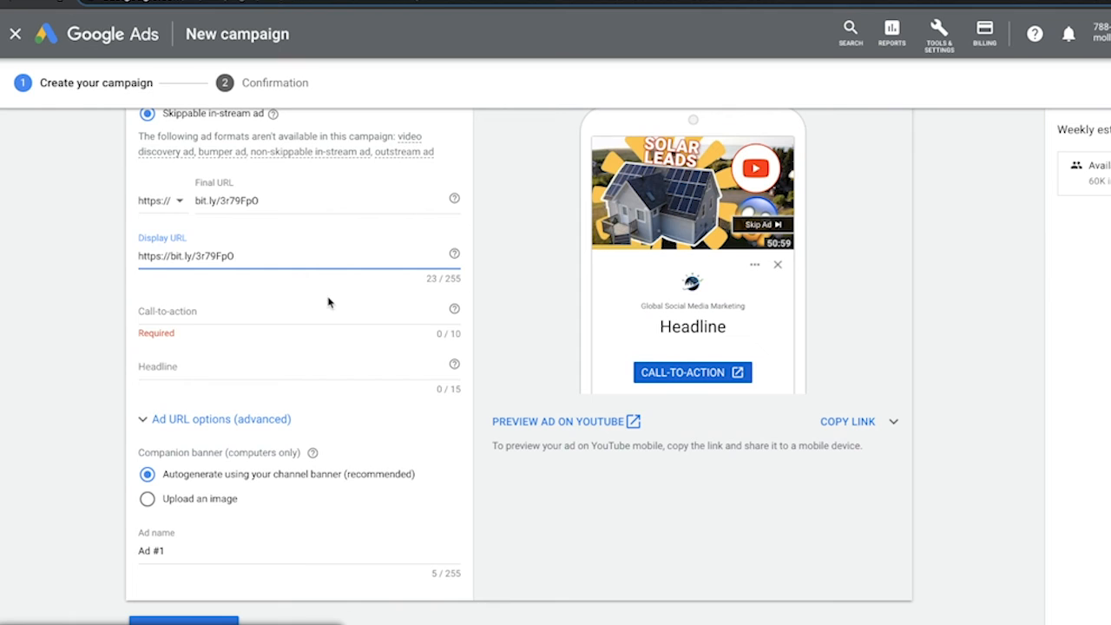
click(184, 314)
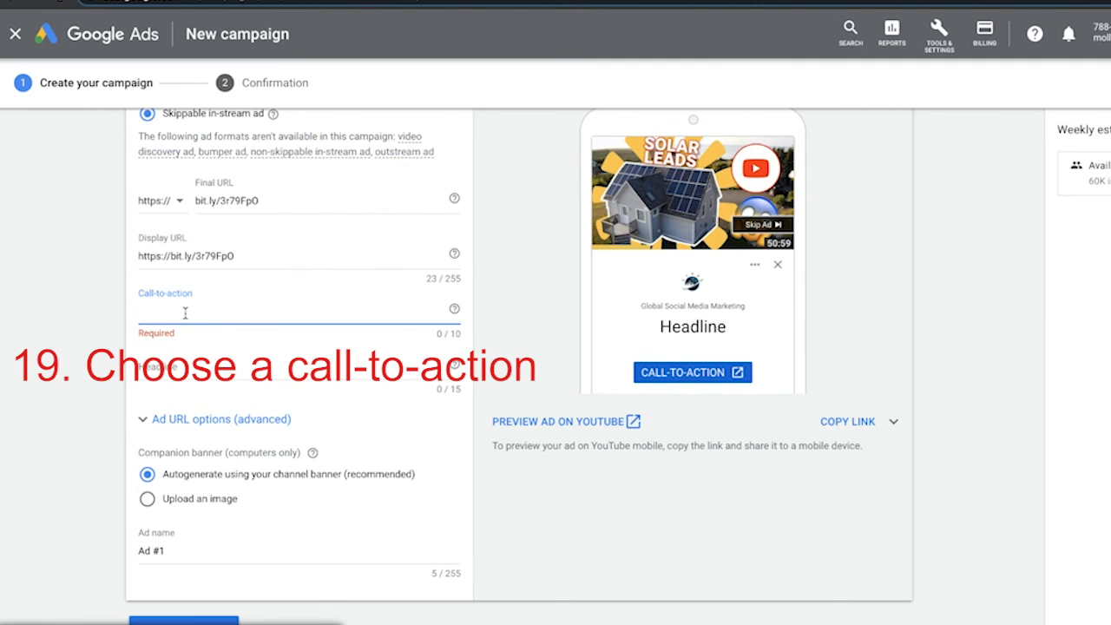
text(Book Ca)
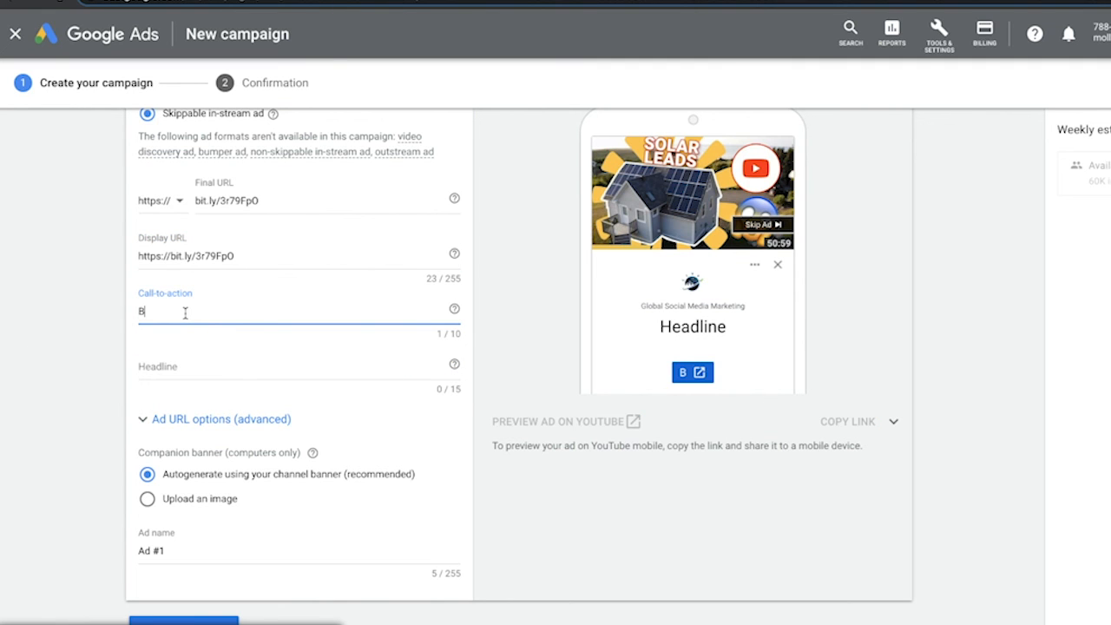
text(ll)
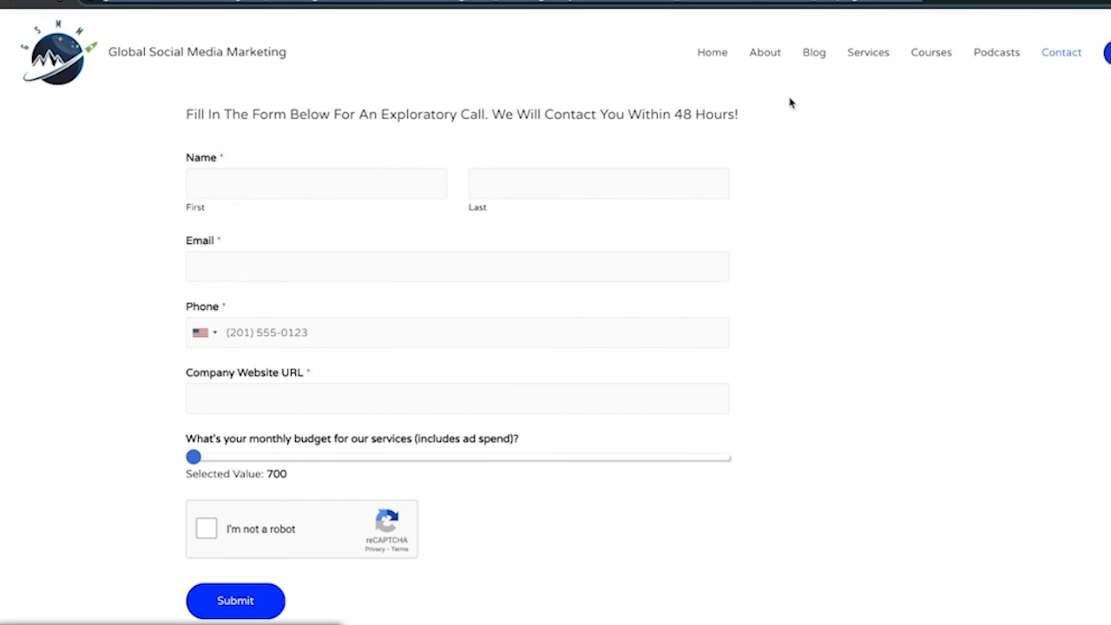
- Review the exploratory call form on the Global Social Media Marketing contact page from its name fields to the submit section
scroll(853, 144, down, 1)
scroll(853, 144, up, 1)
scroll(520, 242, down, 2)
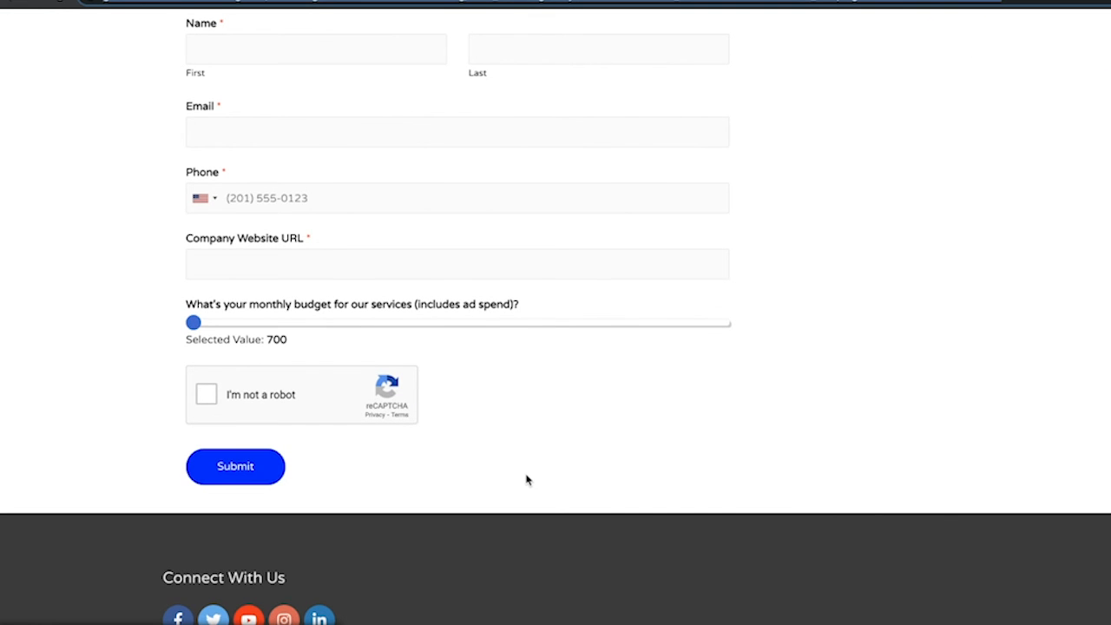
scroll(525, 479, up, 2)
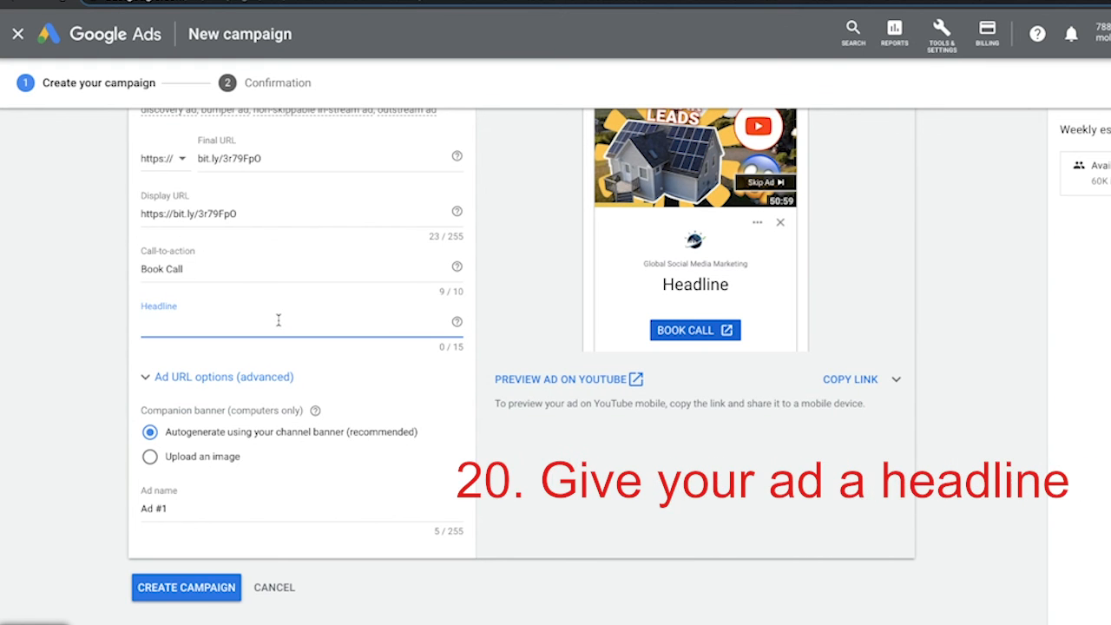
- Set the video ad's headline to Solar Panel
text(Solar Panel)
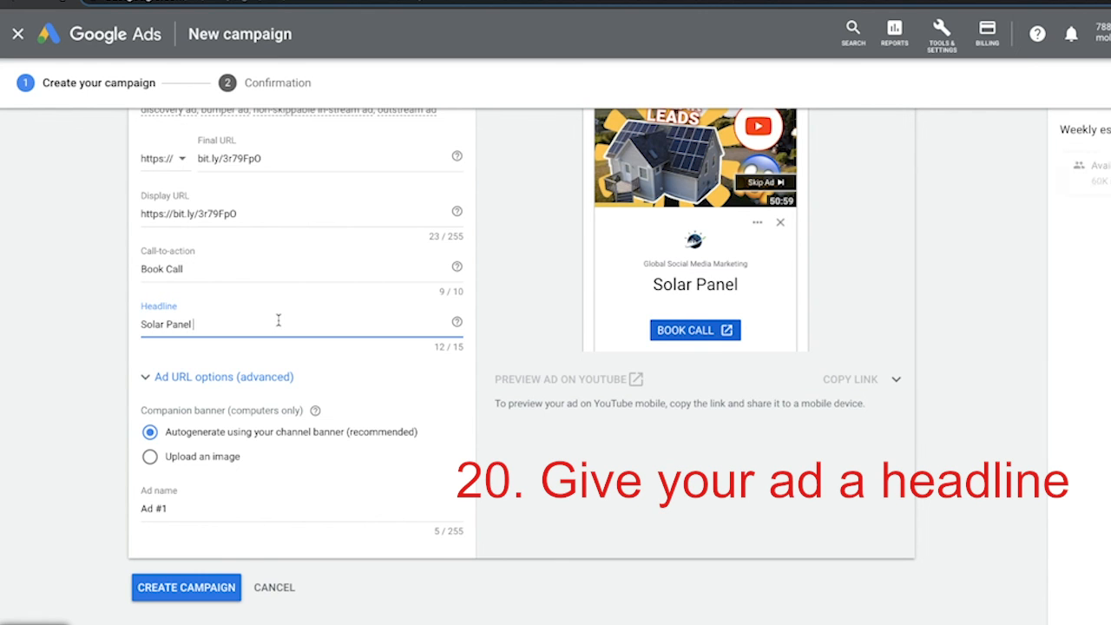
scroll(279, 321, up, 2)
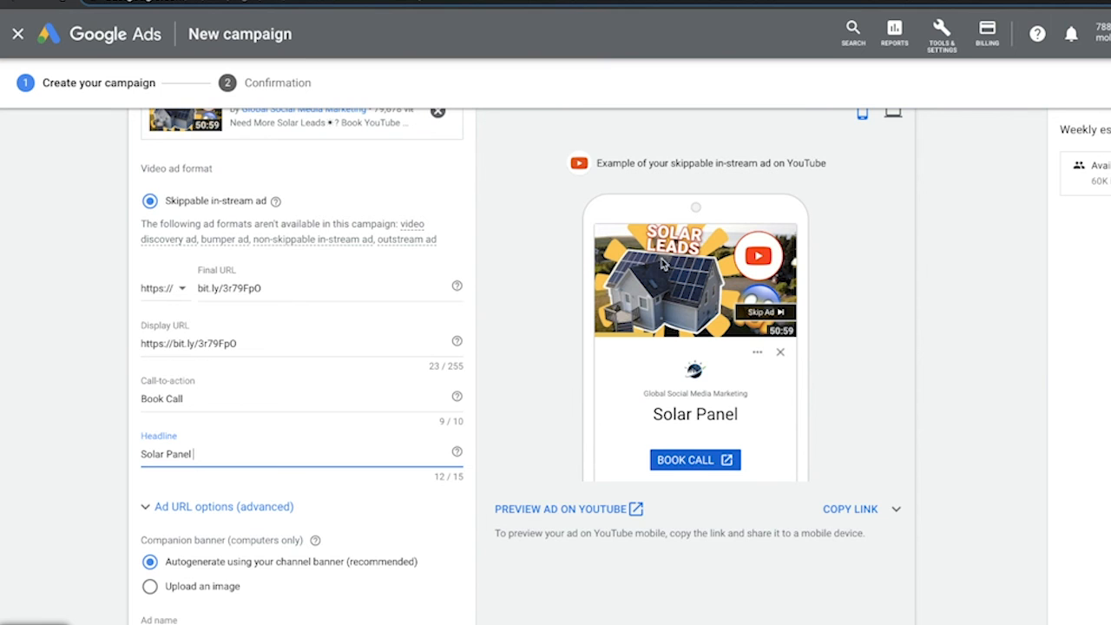
scroll(668, 386, down, 3)
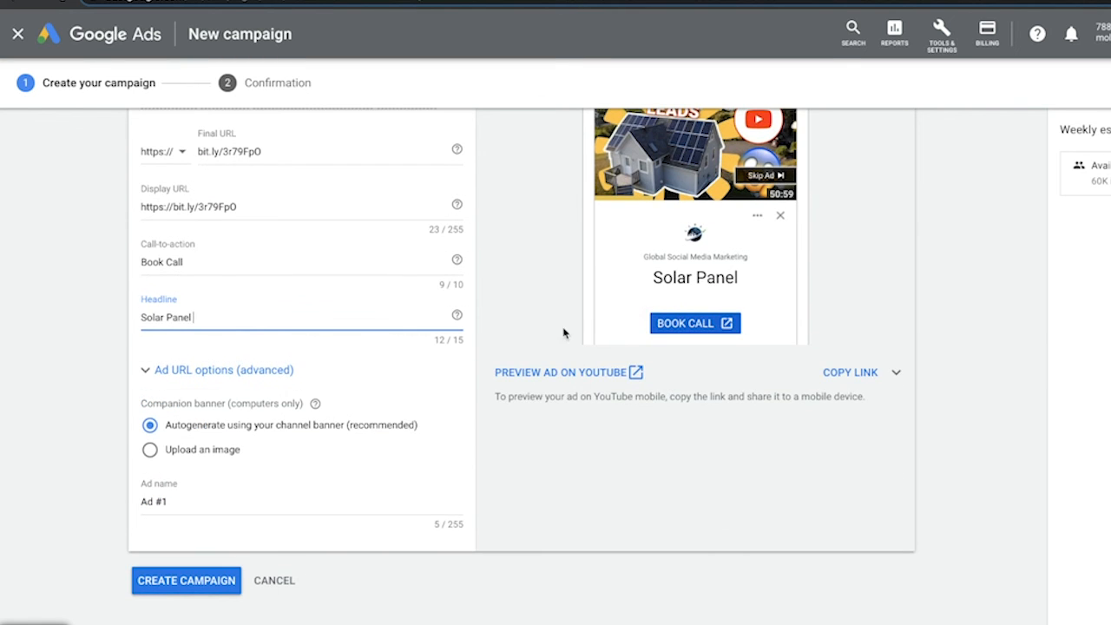
- Rename the video ad as YT Strategy Call
scroll(582, 446, down, 2)
click(183, 409)
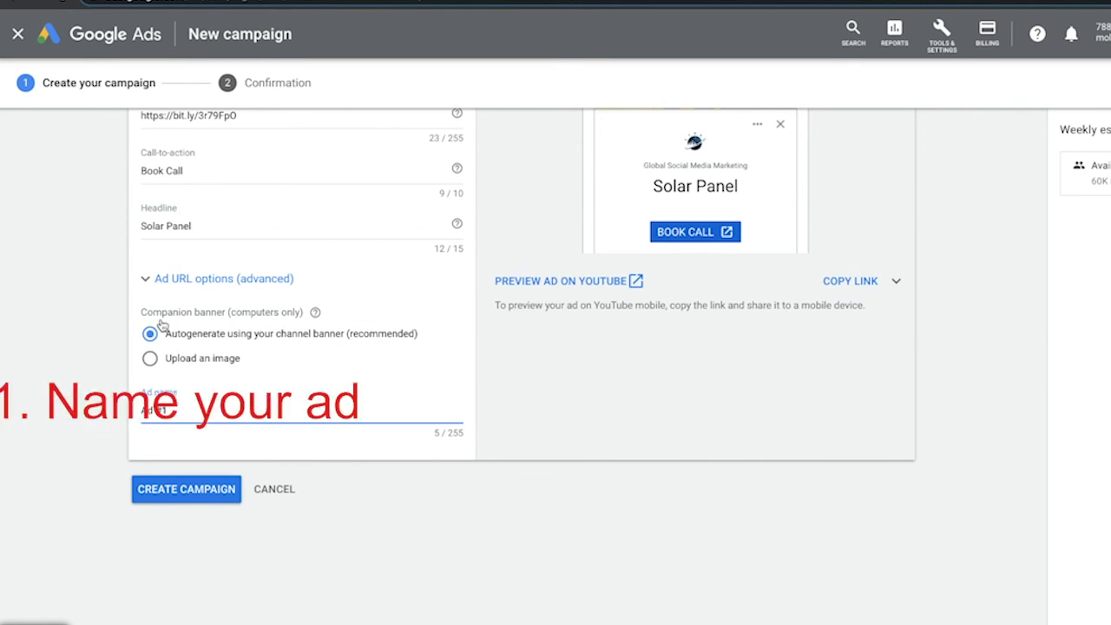
drag(193, 405, 87, 408)
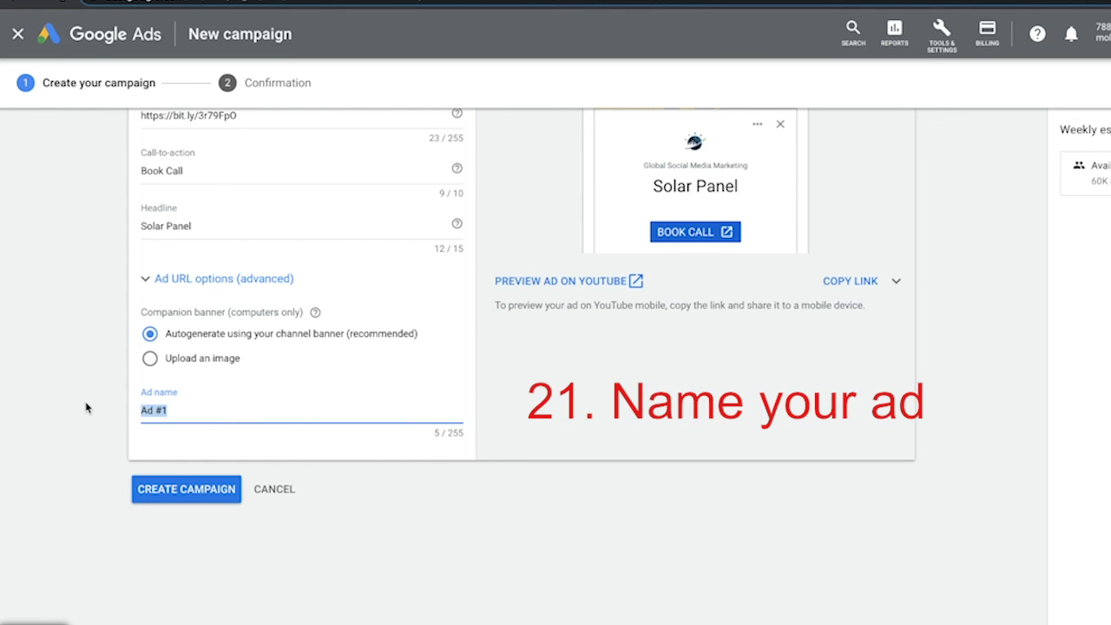
text(YT Strategy Call)
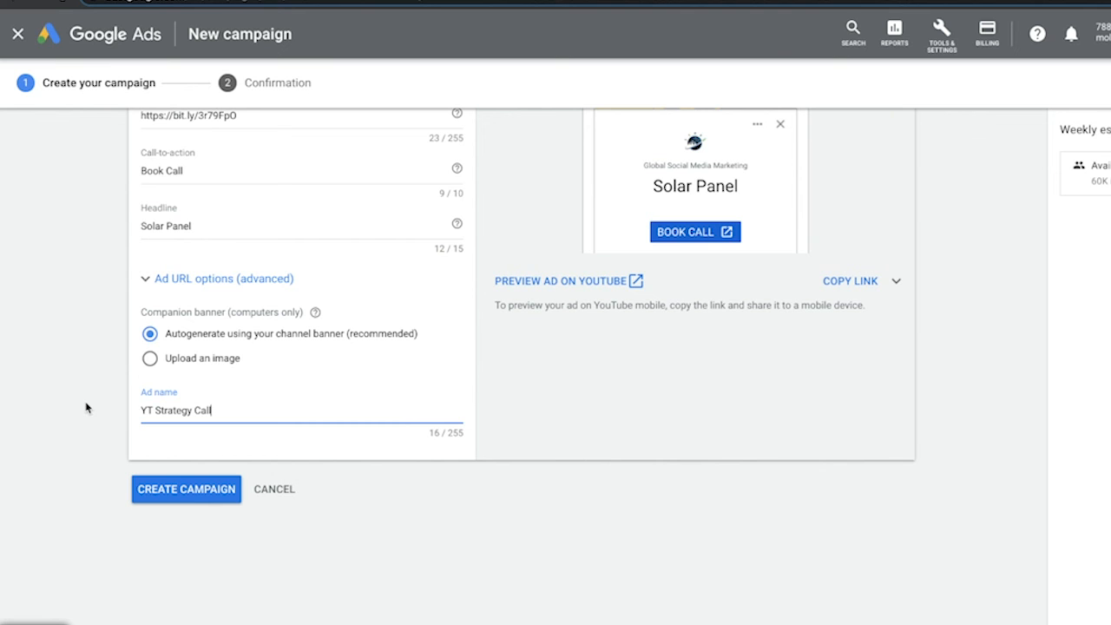
- Create the campaign with the configured settings and continue from its confirmation summary to the new campaign
click(196, 492)
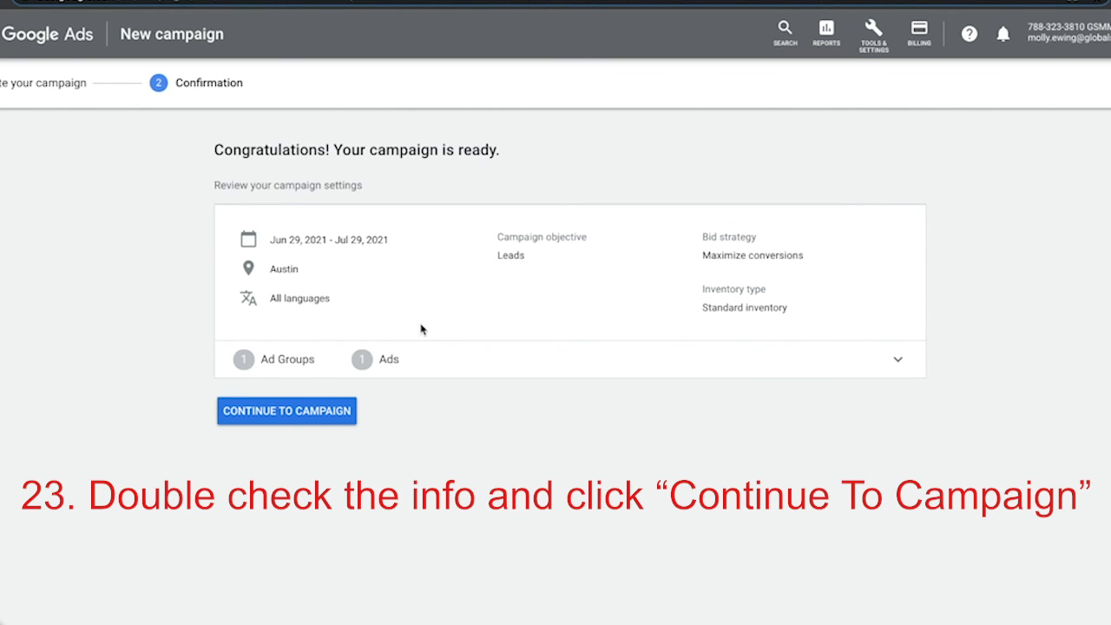
click(294, 414)
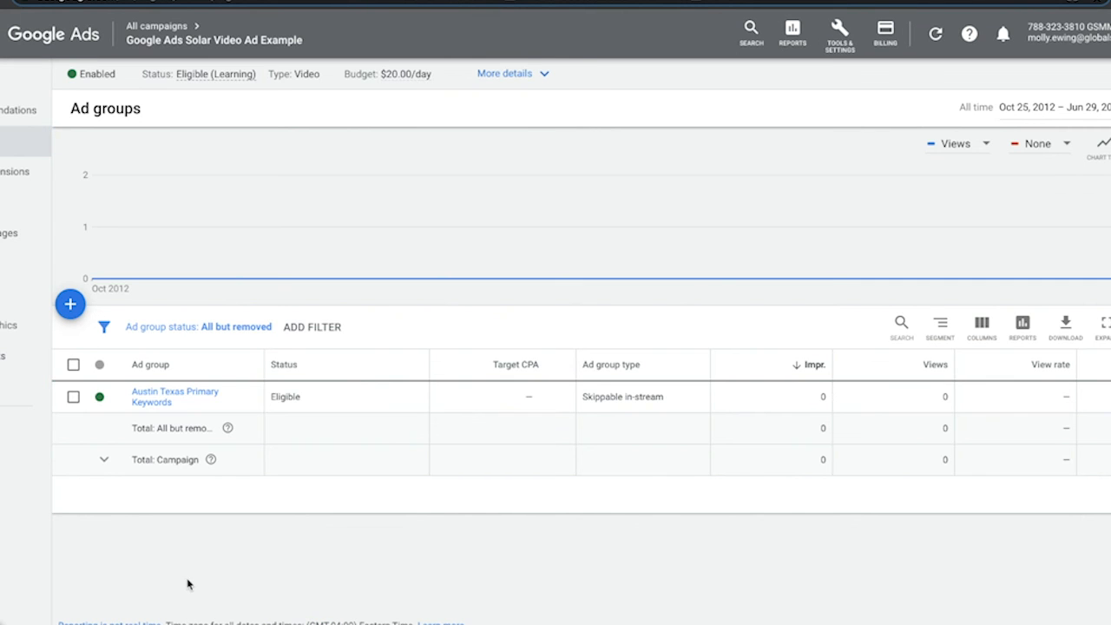